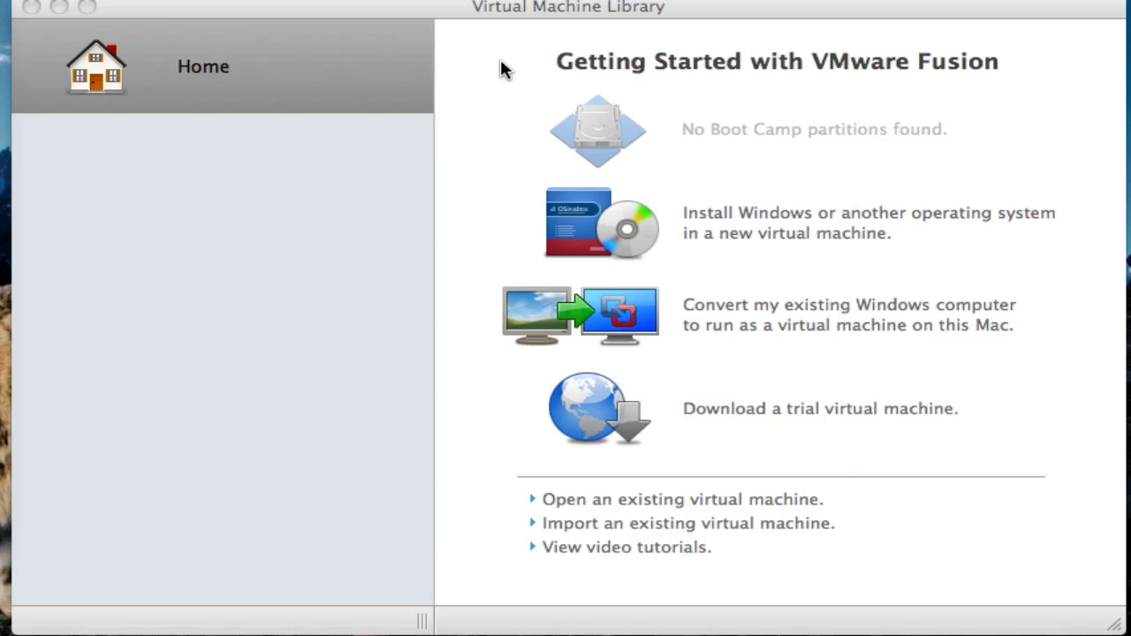
Start a new virtual machine without a physical disc, installing from a disc image file.
{"action": "left_click_drag", "start_coordinate": [596, 16], "coordinate": [585, 0]}
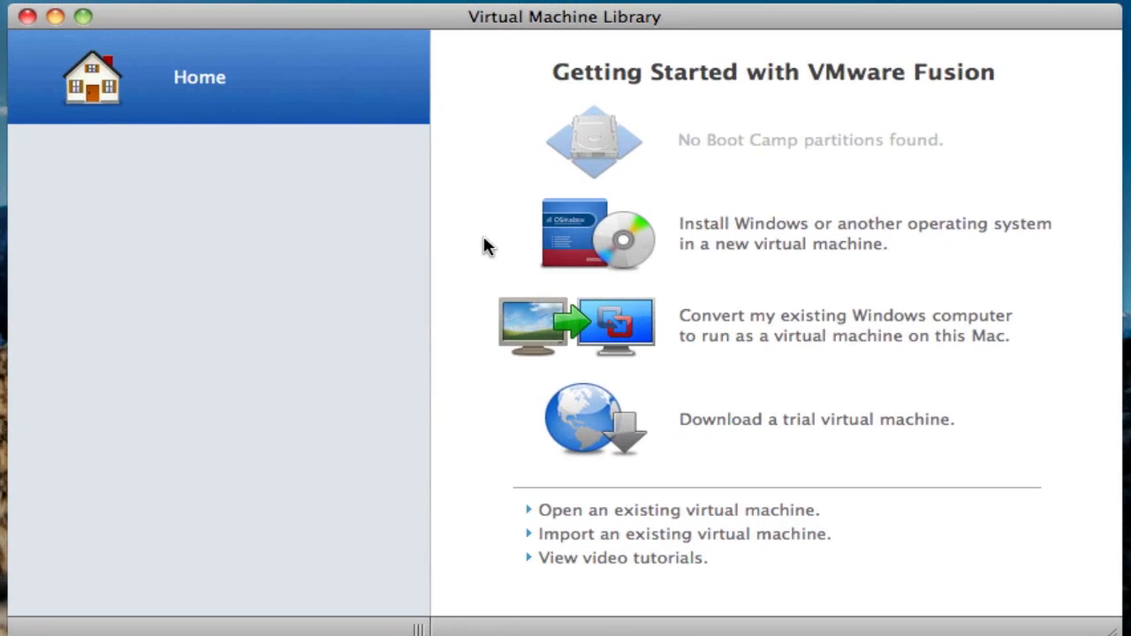
{"action": "left_click", "coordinate": [593, 246]}
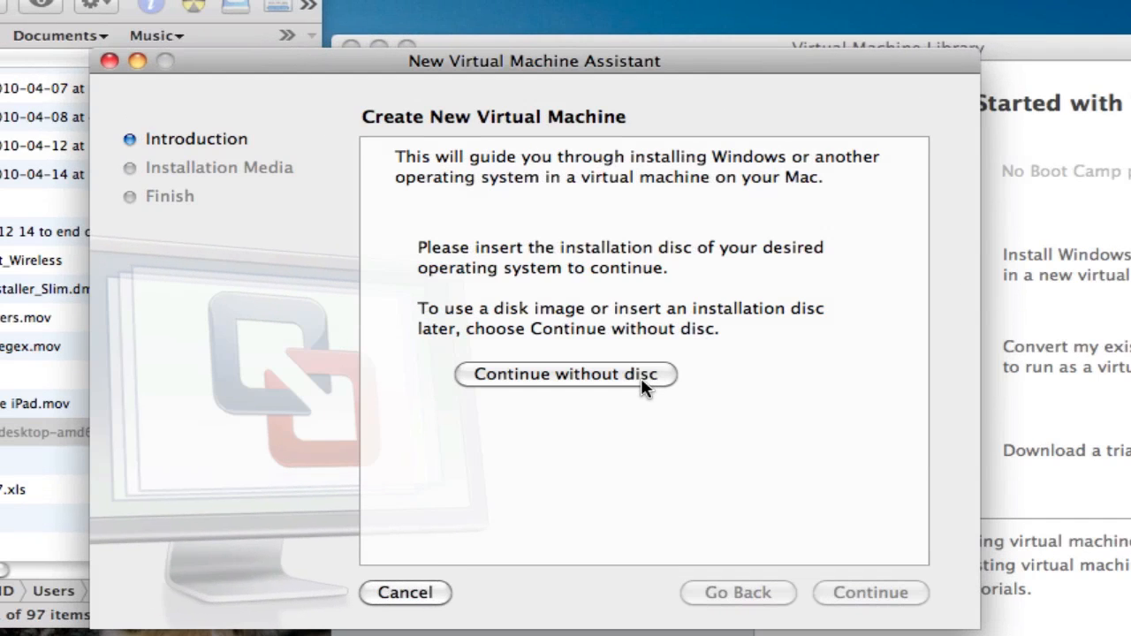
{"action": "left_click", "coordinate": [640, 376]}
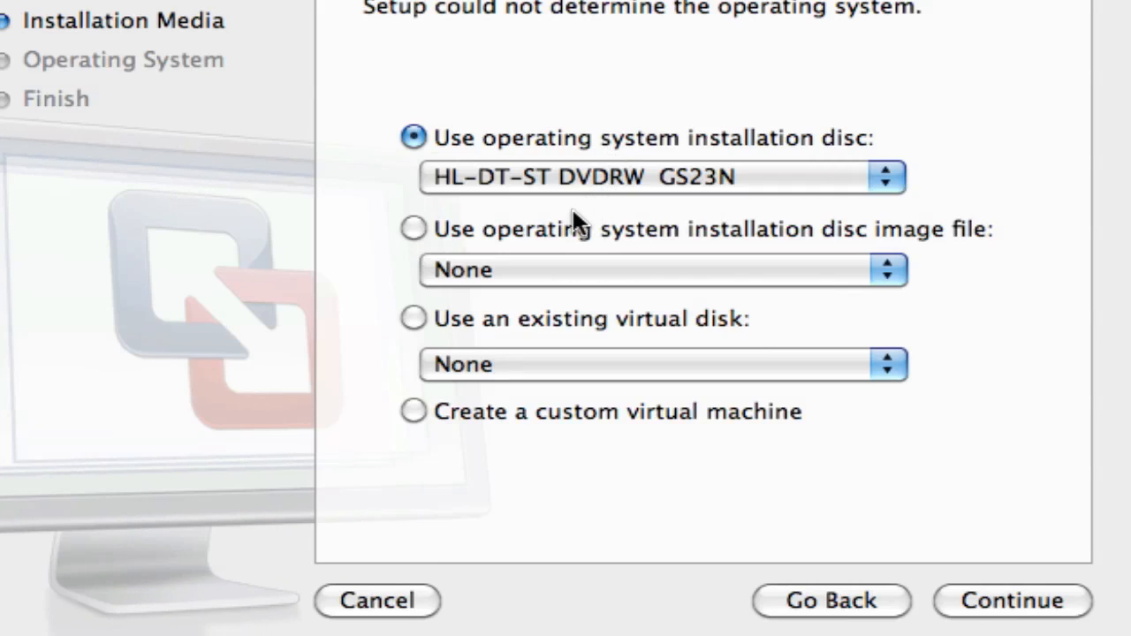
{"action": "left_click", "coordinate": [442, 231]}
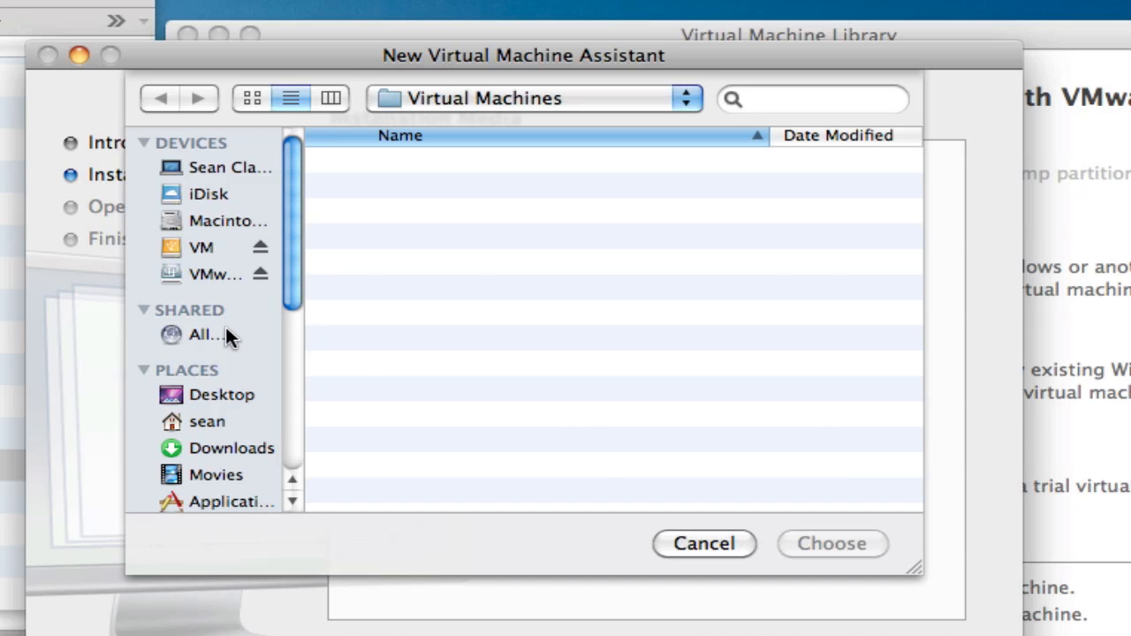
Choose ubuntu-9.10-desktop-amd64.iso from the Desktop as the installation image and continue.
{"action": "left_click", "coordinate": [221, 394]}
{"action": "scroll", "coordinate": [472, 296], "scroll_direction": "down", "scroll_amount": 15}
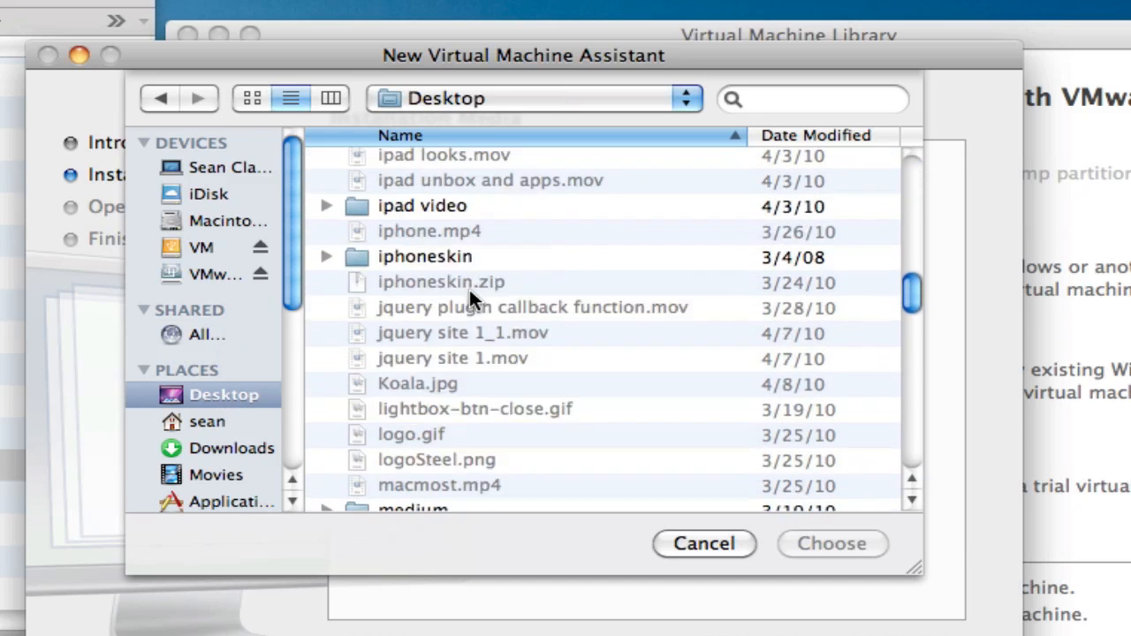
{"action": "scroll", "coordinate": [470, 289], "scroll_direction": "down", "scroll_amount": 20}
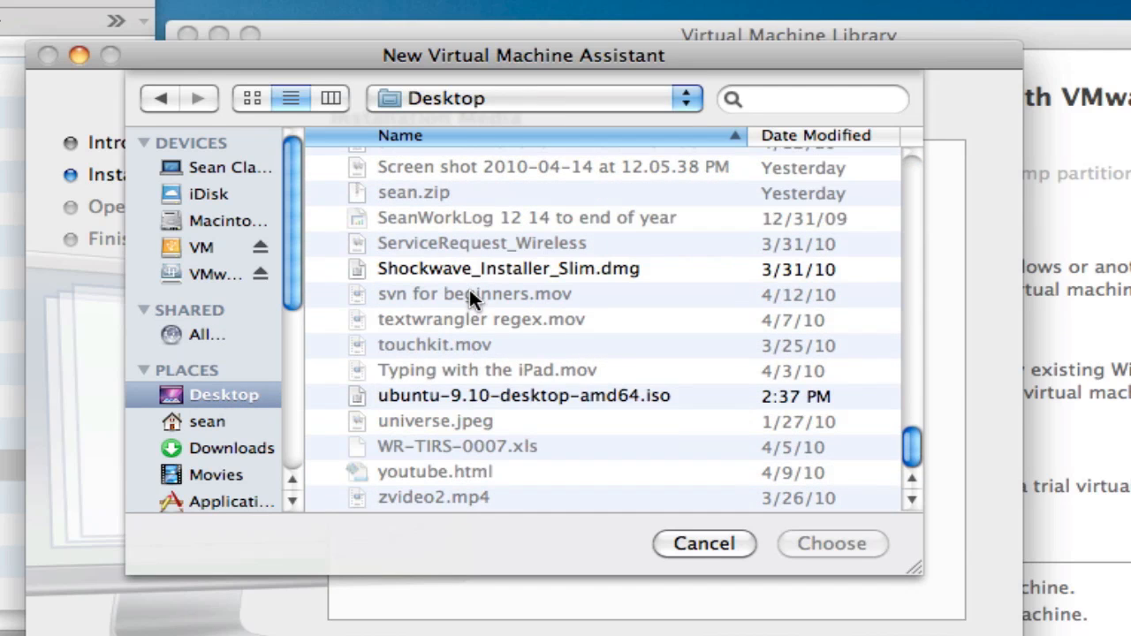
{"action": "left_click", "coordinate": [516, 395]}
{"action": "left_click", "coordinate": [826, 539]}
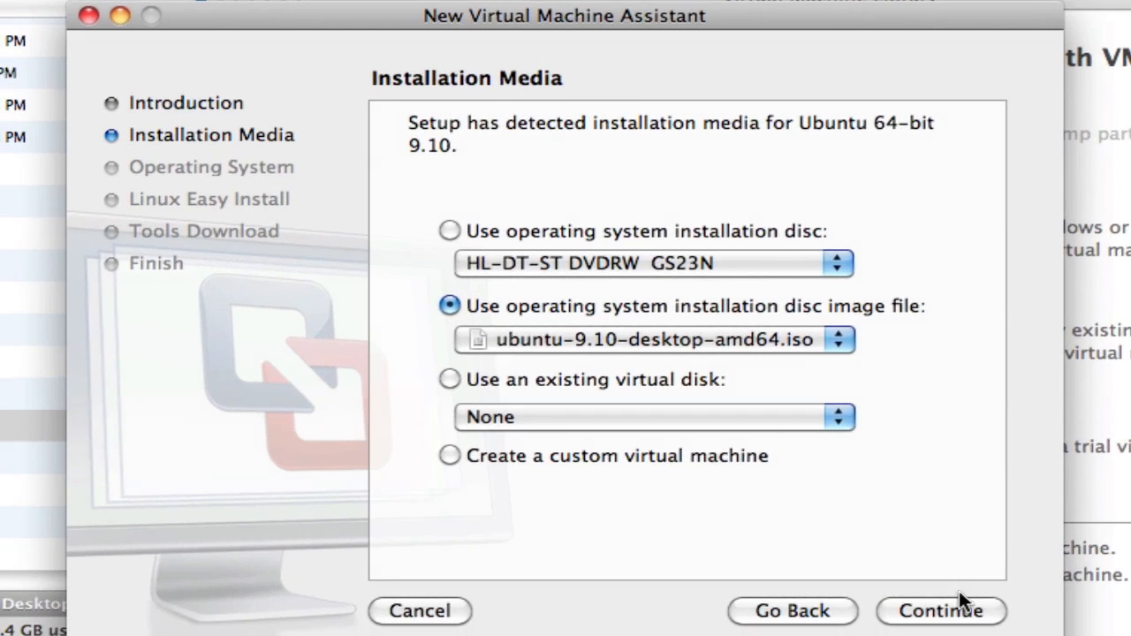
{"action": "left_click", "coordinate": [960, 613]}
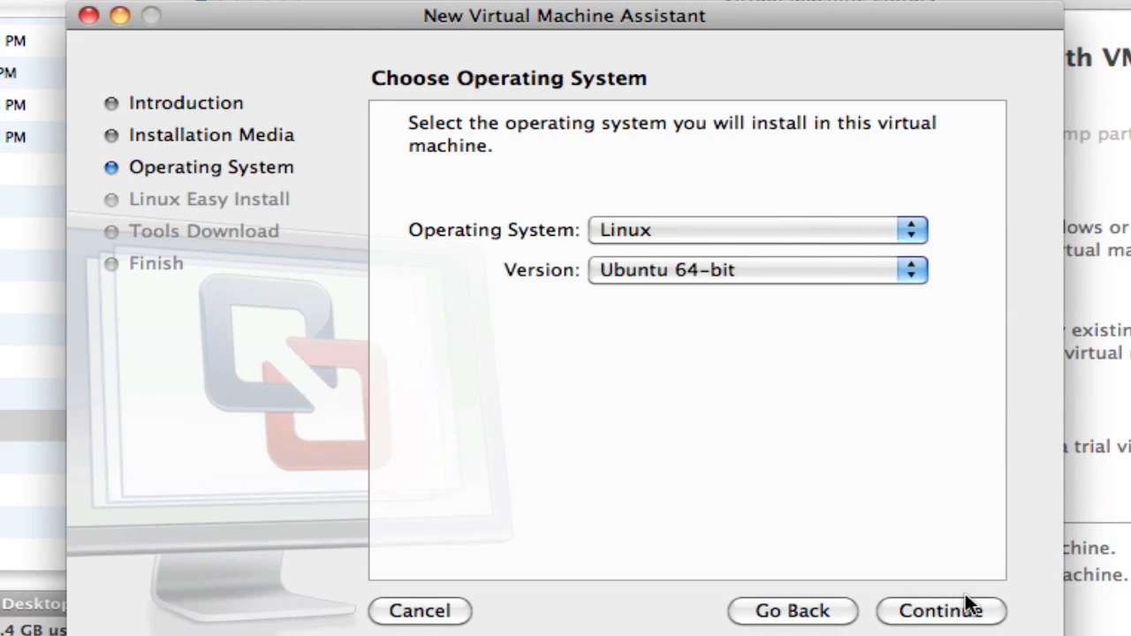
Accept Linux Ubuntu 64-bit, then enter and confirm the Easy Install account password.
{"action": "left_click", "coordinate": [967, 603]}
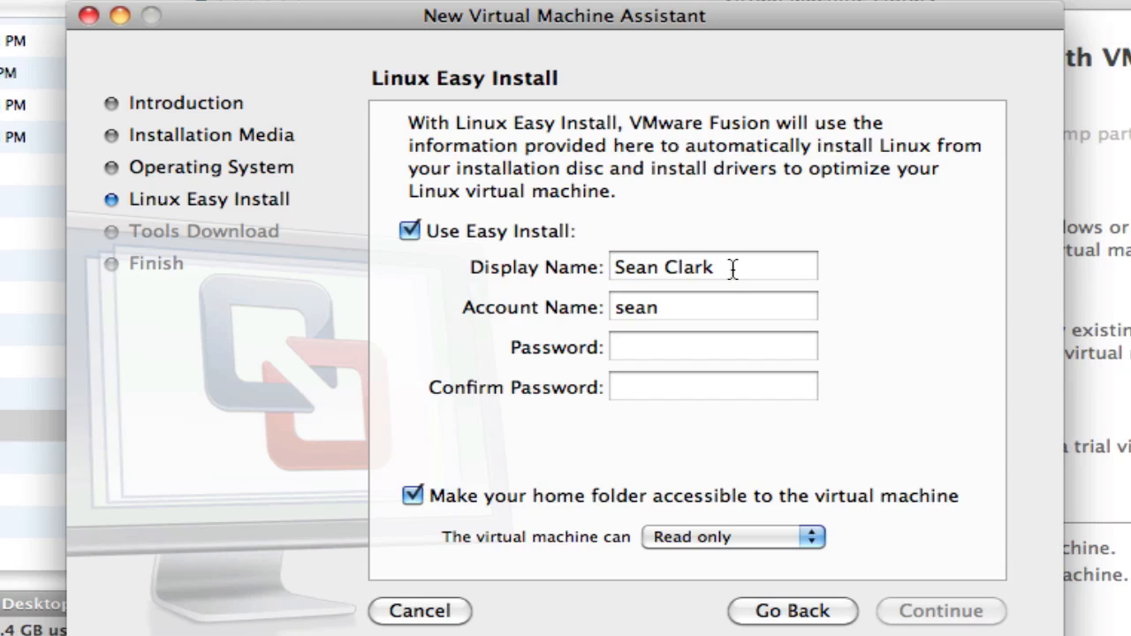
{"action": "left_click", "coordinate": [712, 309]}
{"action": "left_click", "coordinate": [639, 345]}
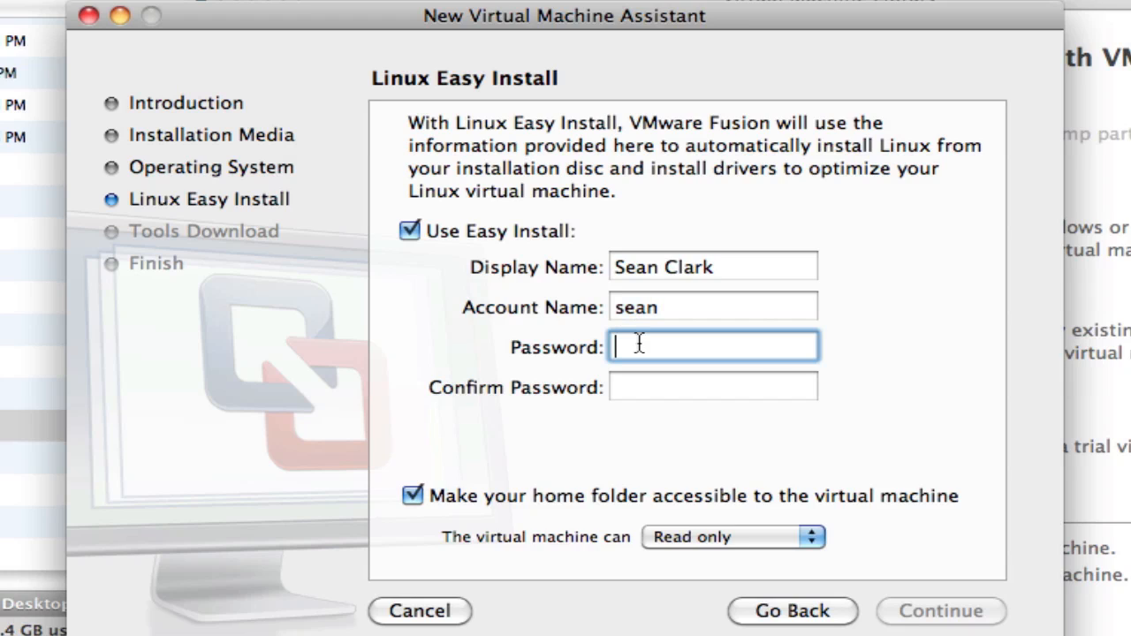
{"action": "key", "text": "Tab"}
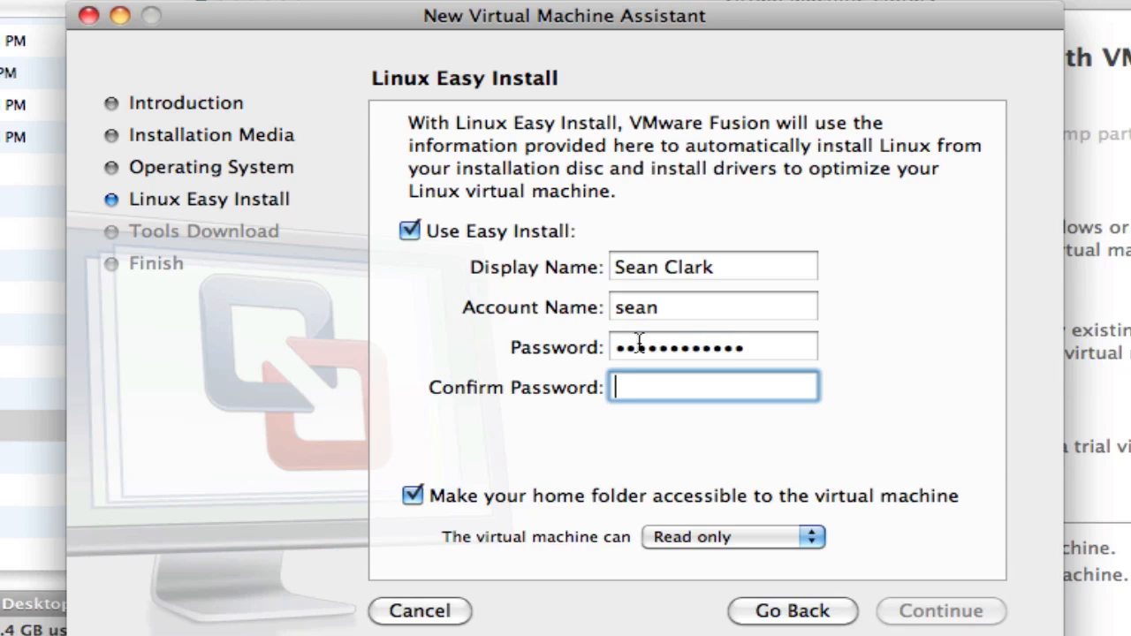
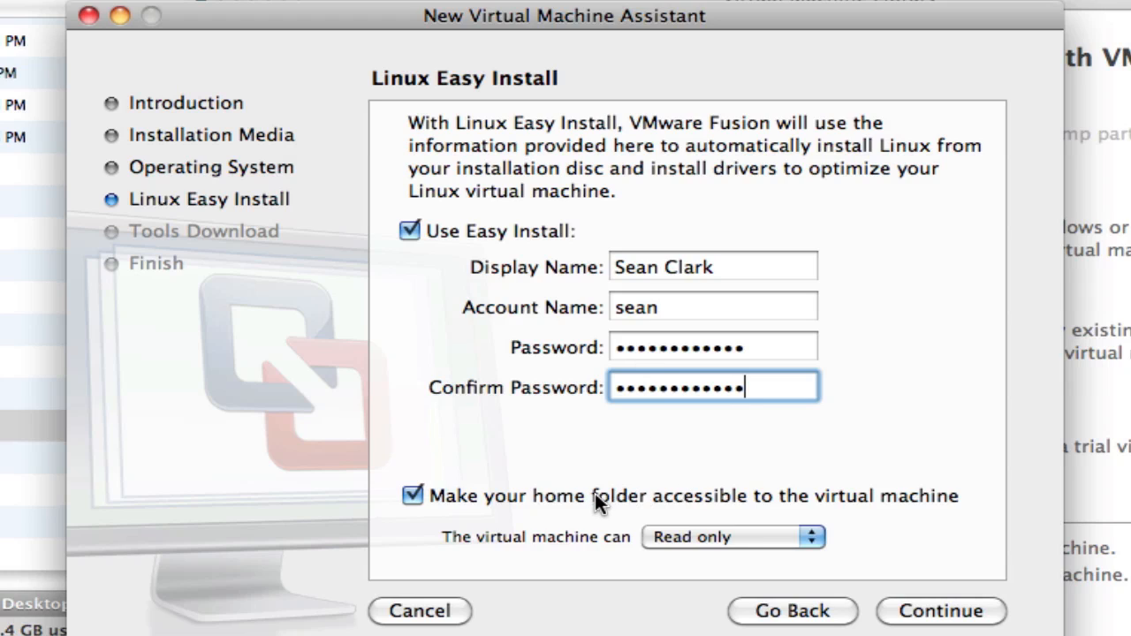
Give the VM Read & Write access to the home folder and continue.
{"action": "left_click", "coordinate": [713, 536]}
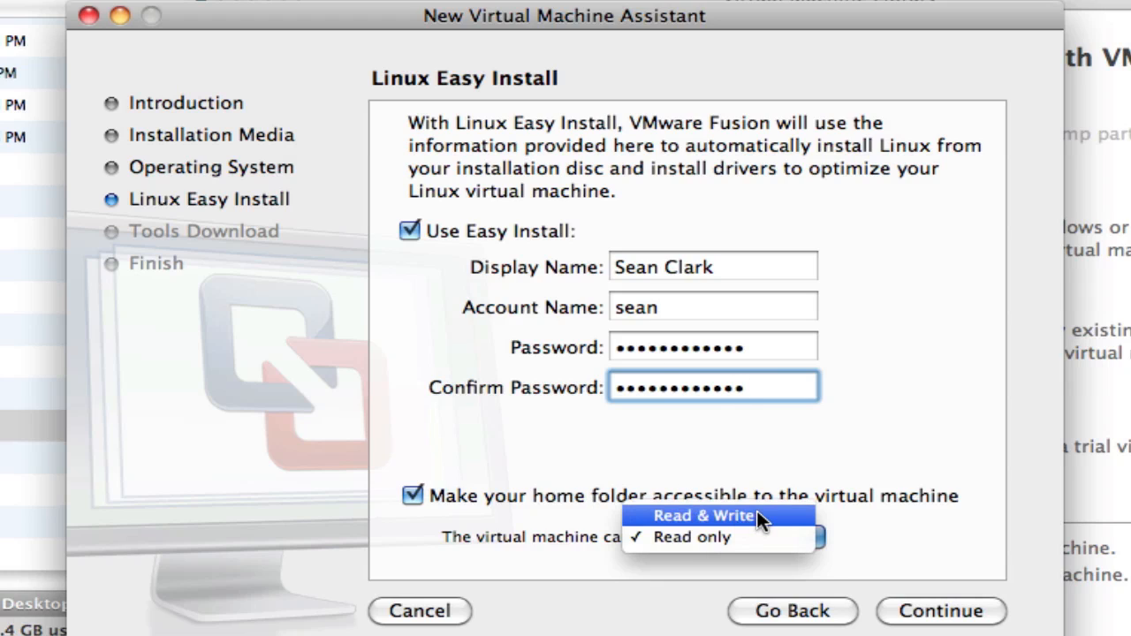
{"action": "left_click", "coordinate": [756, 513]}
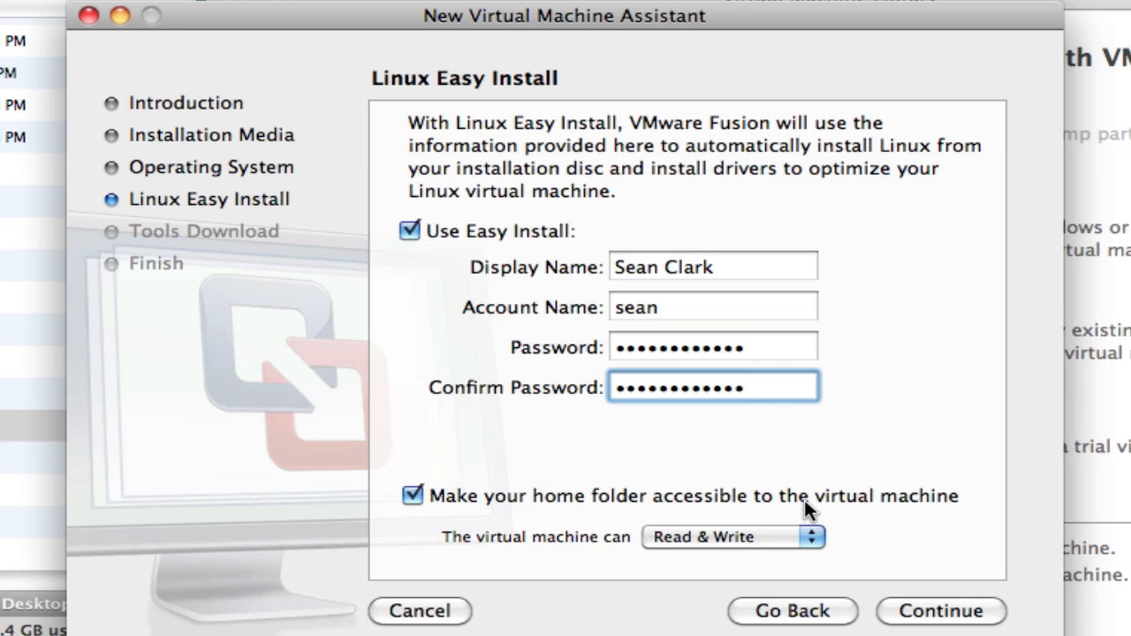
{"action": "left_click", "coordinate": [937, 610]}
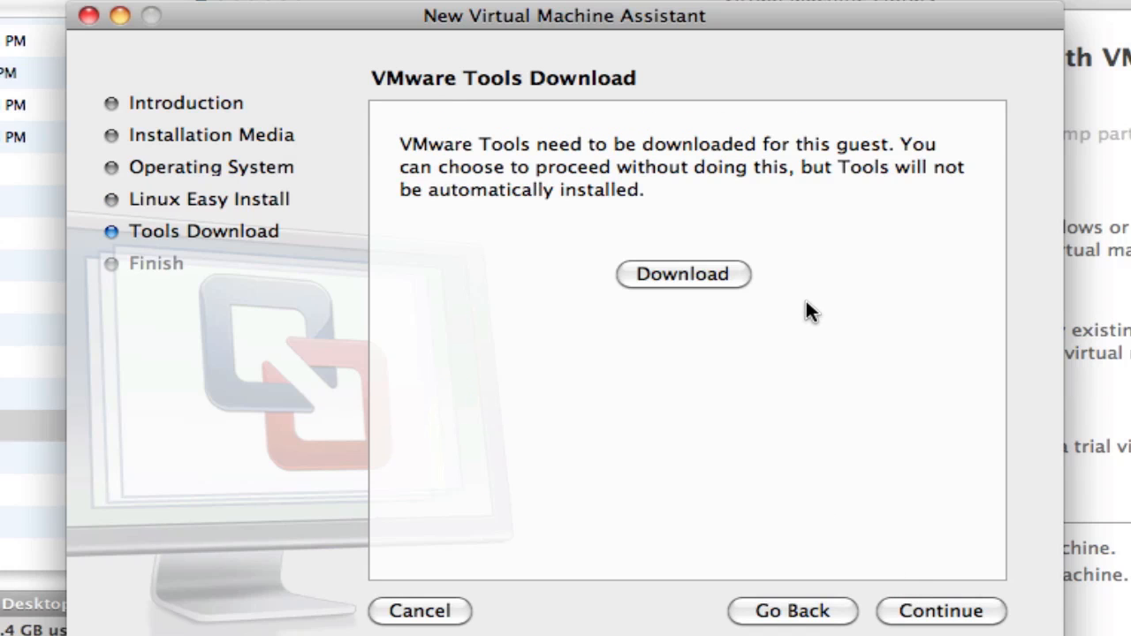
Request the VMware Tools for Linux download, dismiss the missing-Tools warning, and reach Finish.
{"action": "left_click", "coordinate": [720, 277]}
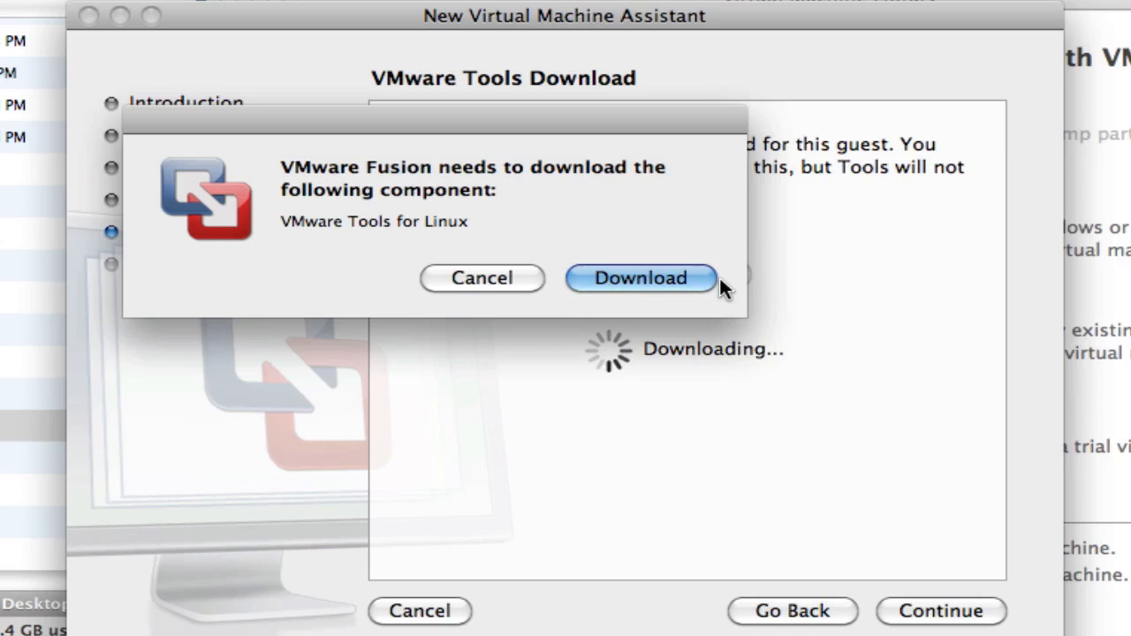
{"action": "left_click", "coordinate": [669, 278]}
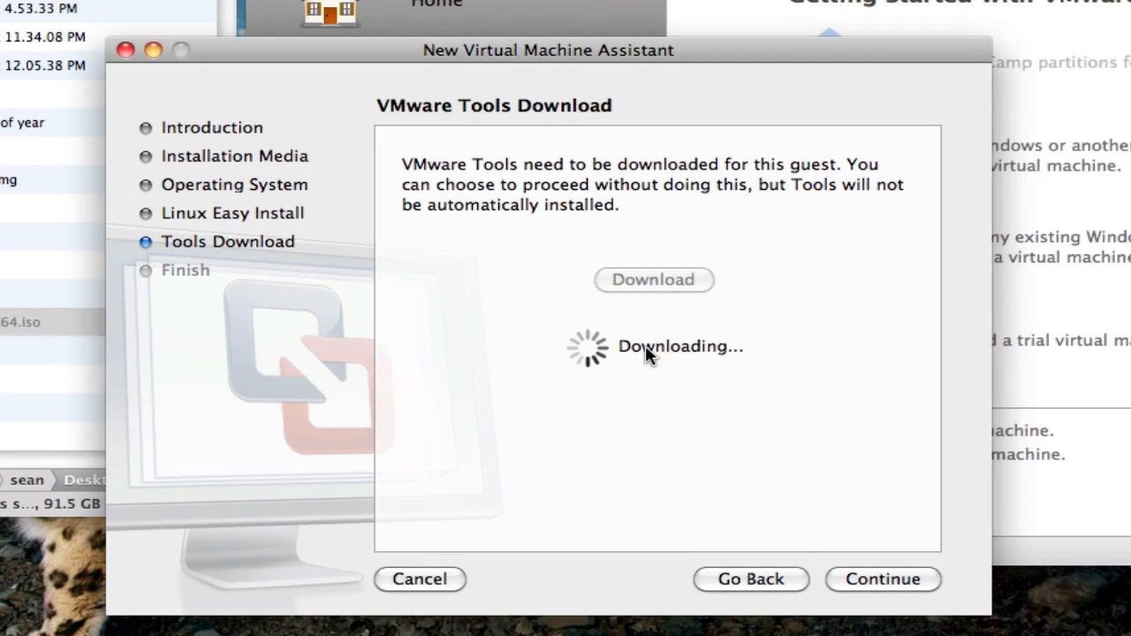
{"action": "left_click", "coordinate": [881, 581]}
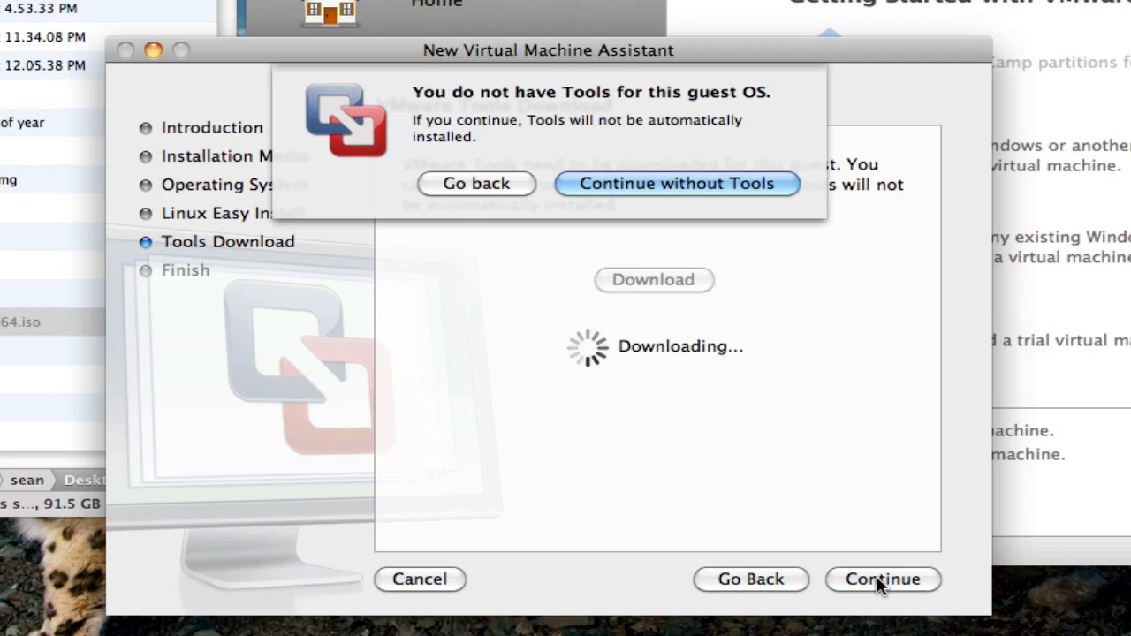
{"action": "left_click", "coordinate": [491, 182]}
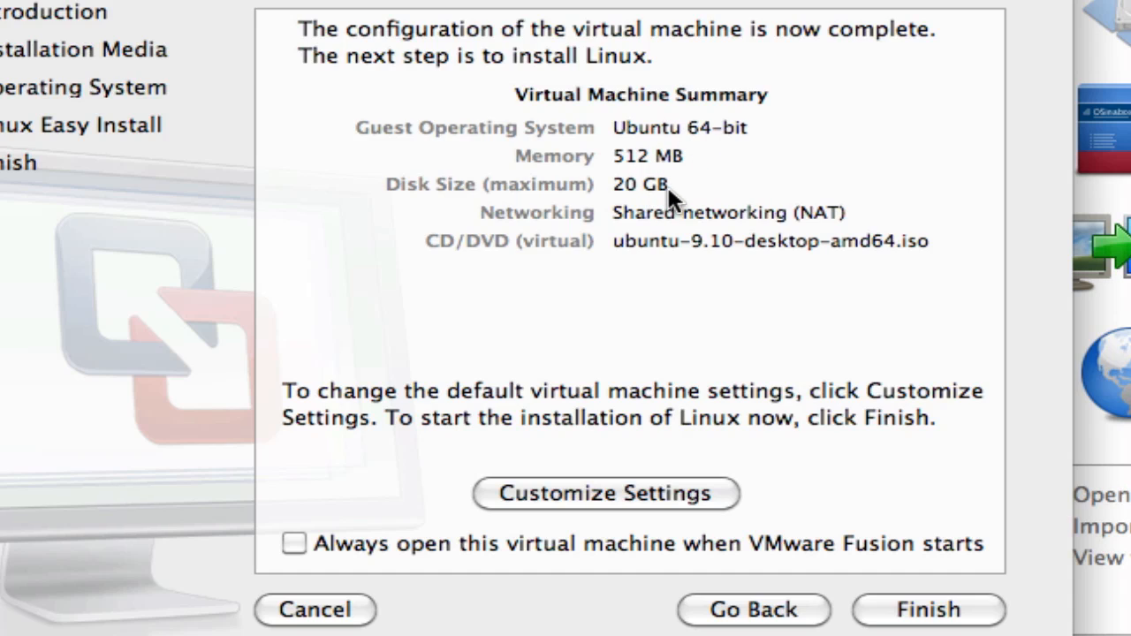
Choose Customize Settings and save the VM as Ubuntu 64-bit on the VM drive.
{"action": "left_click", "coordinate": [610, 487]}
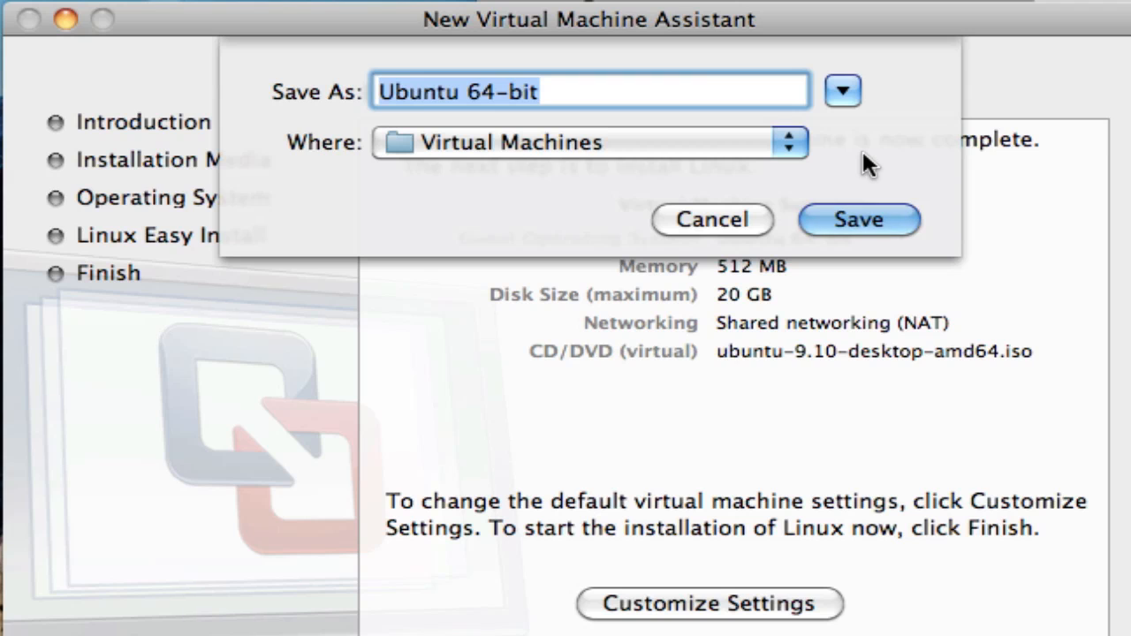
{"action": "left_click", "coordinate": [781, 143]}
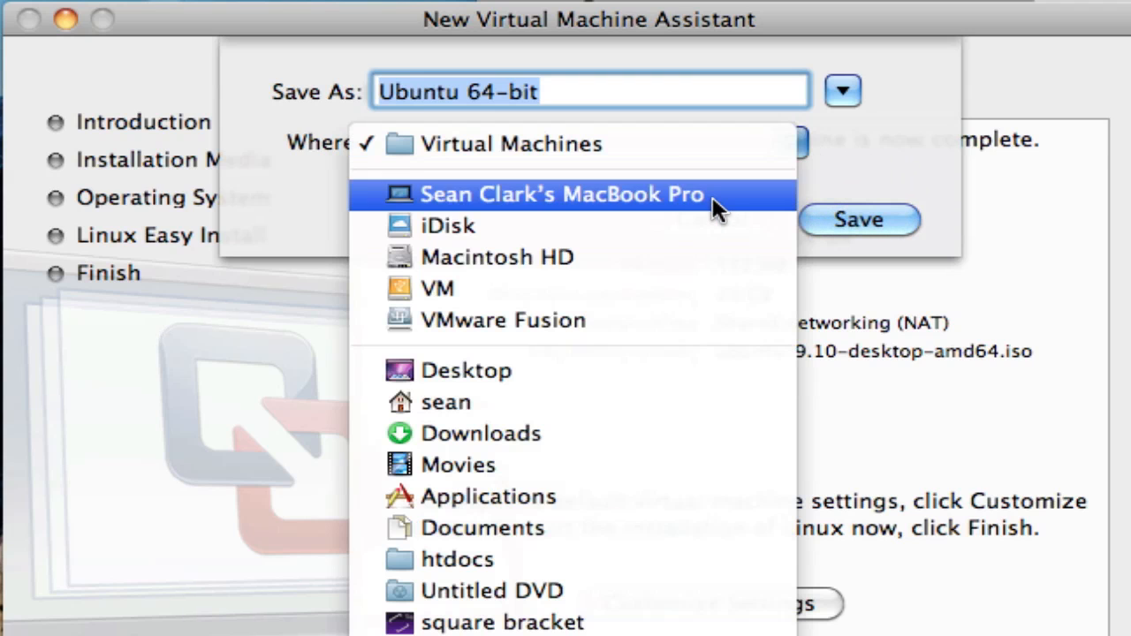
{"action": "left_click", "coordinate": [885, 91]}
{"action": "left_click", "coordinate": [844, 91]}
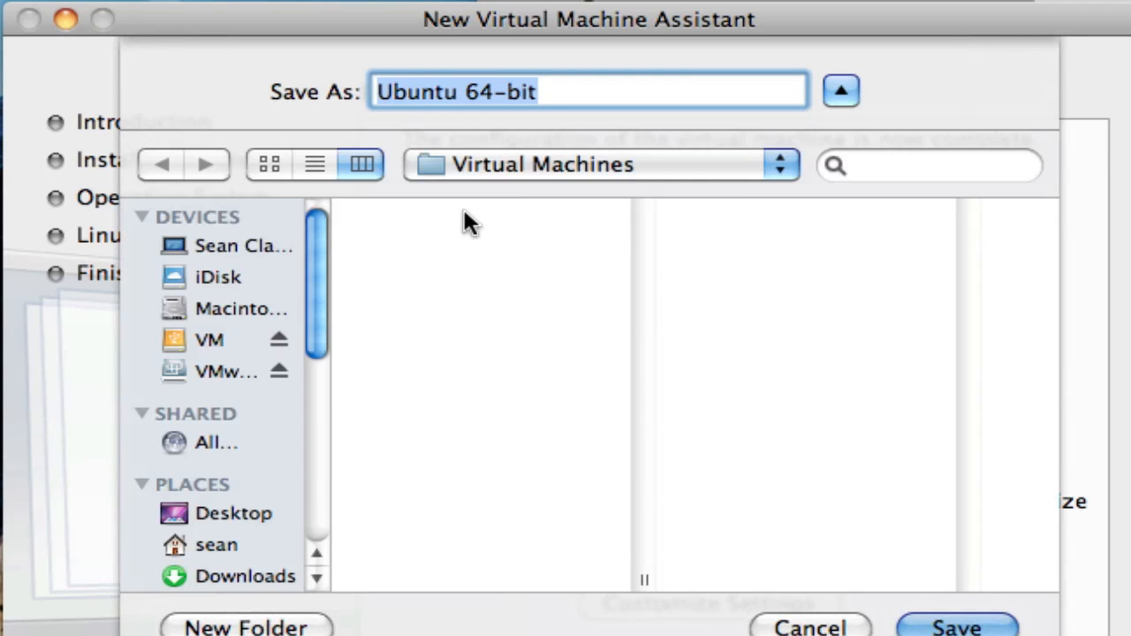
{"action": "left_click", "coordinate": [229, 340]}
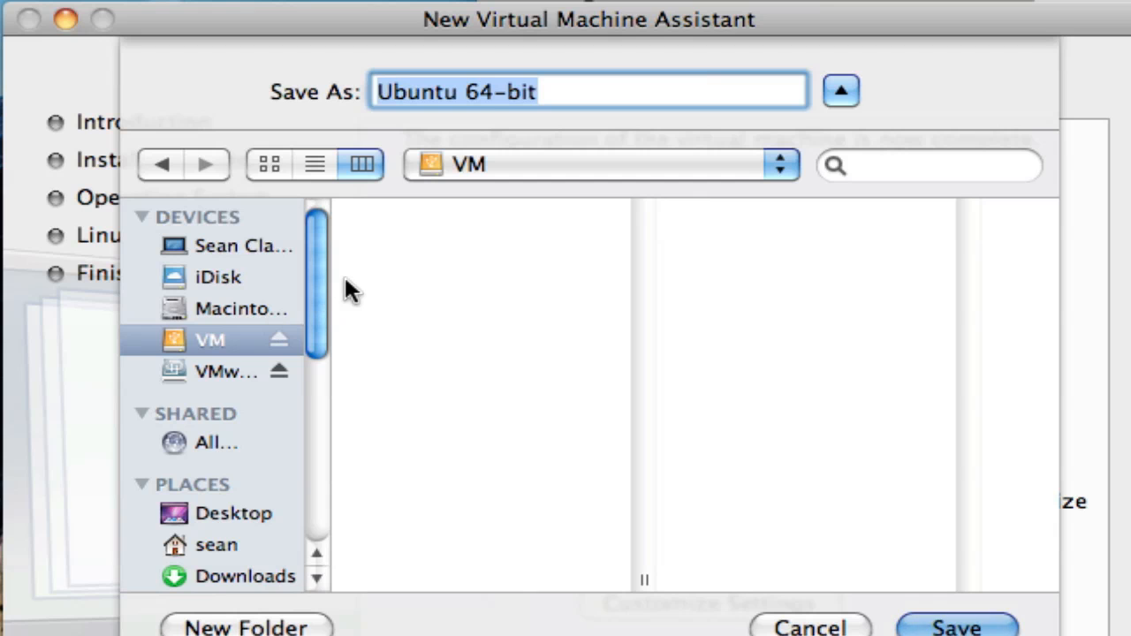
{"action": "left_click", "coordinate": [482, 262]}
{"action": "left_click", "coordinate": [955, 625]}
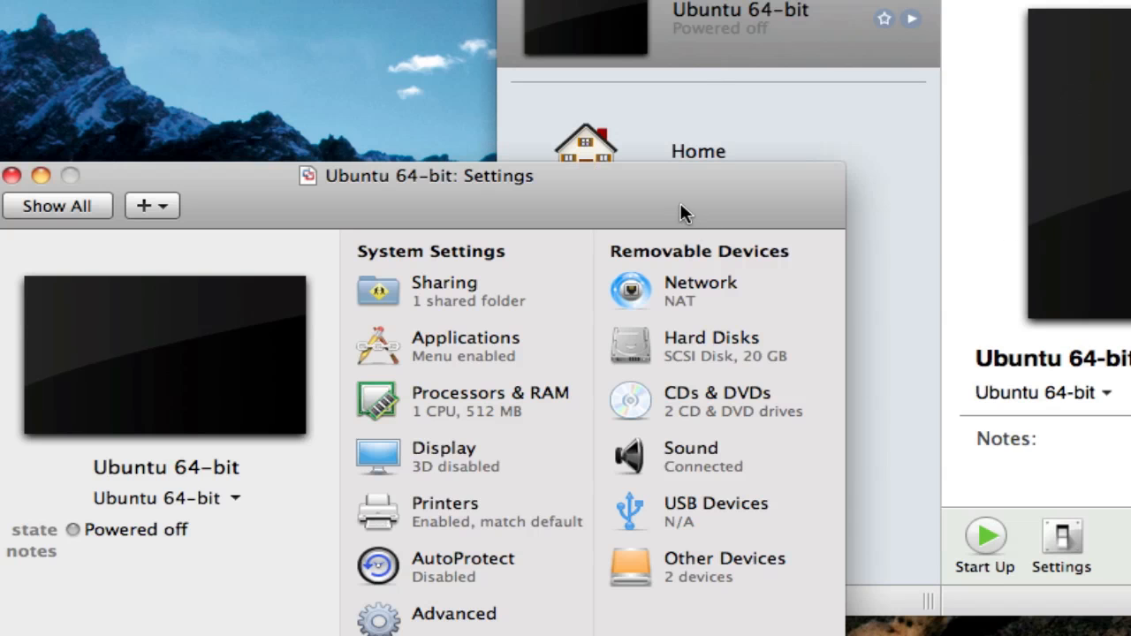
Give the Ubuntu VM 2 processor cores in Processors & RAM.
{"action": "left_click_drag", "start_coordinate": [680, 203], "coordinate": [819, 166]}
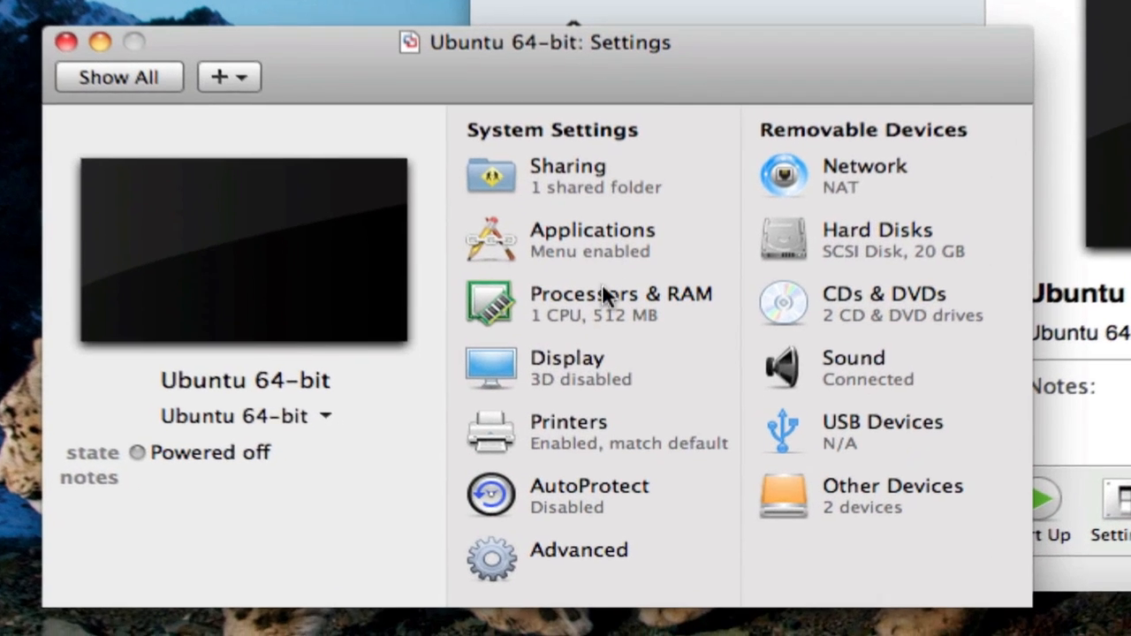
{"action": "left_click", "coordinate": [638, 361]}
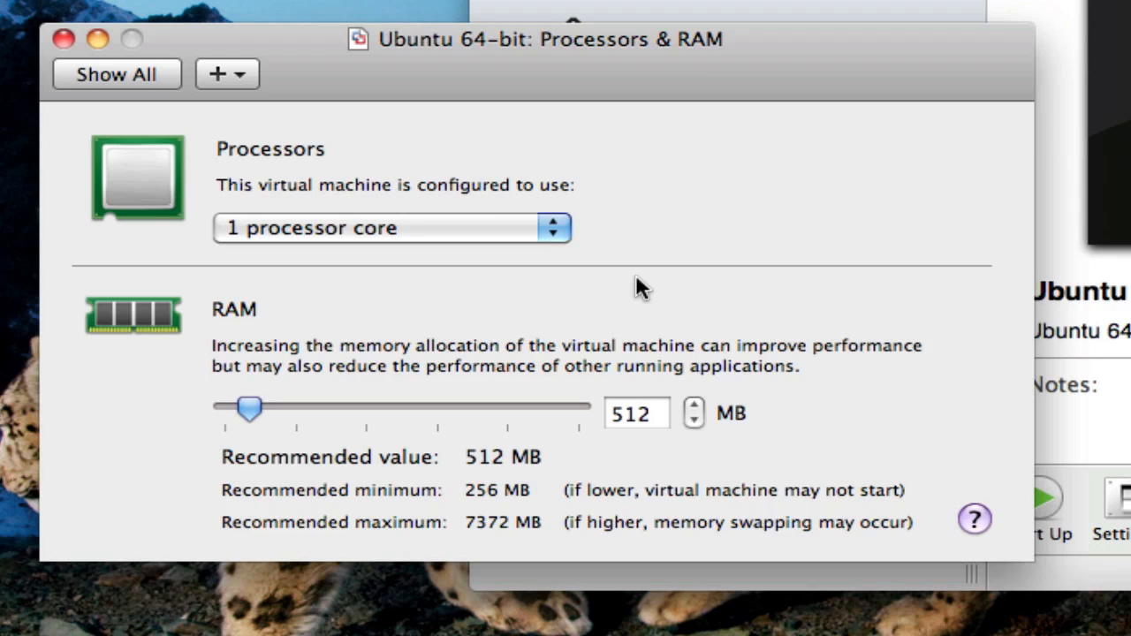
{"action": "left_click", "coordinate": [537, 227]}
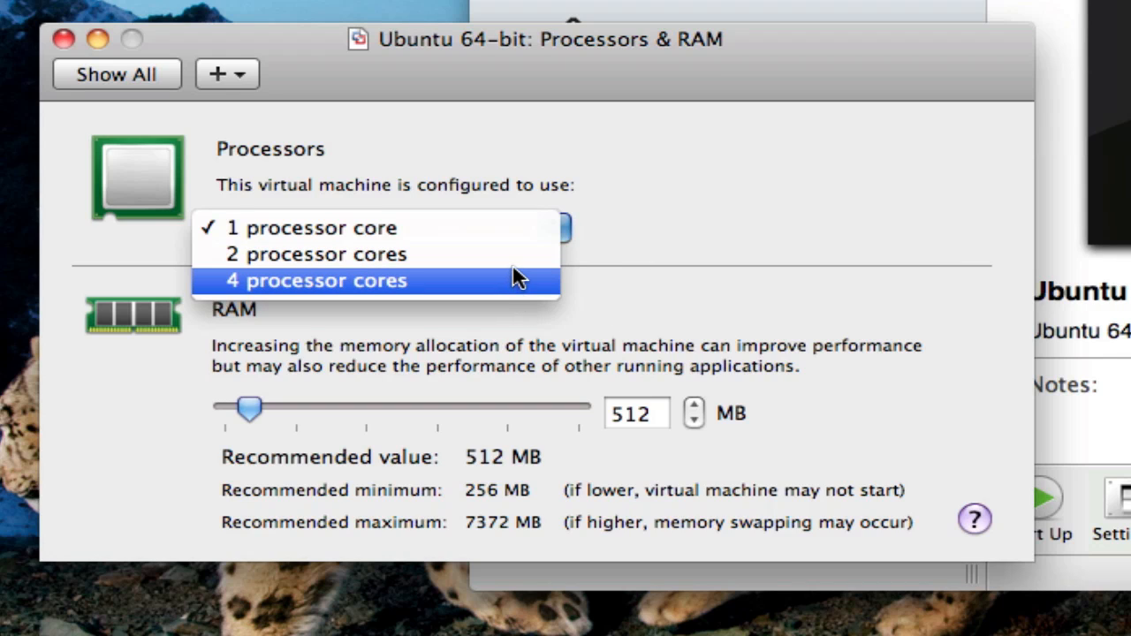
{"action": "left_click", "coordinate": [519, 256]}
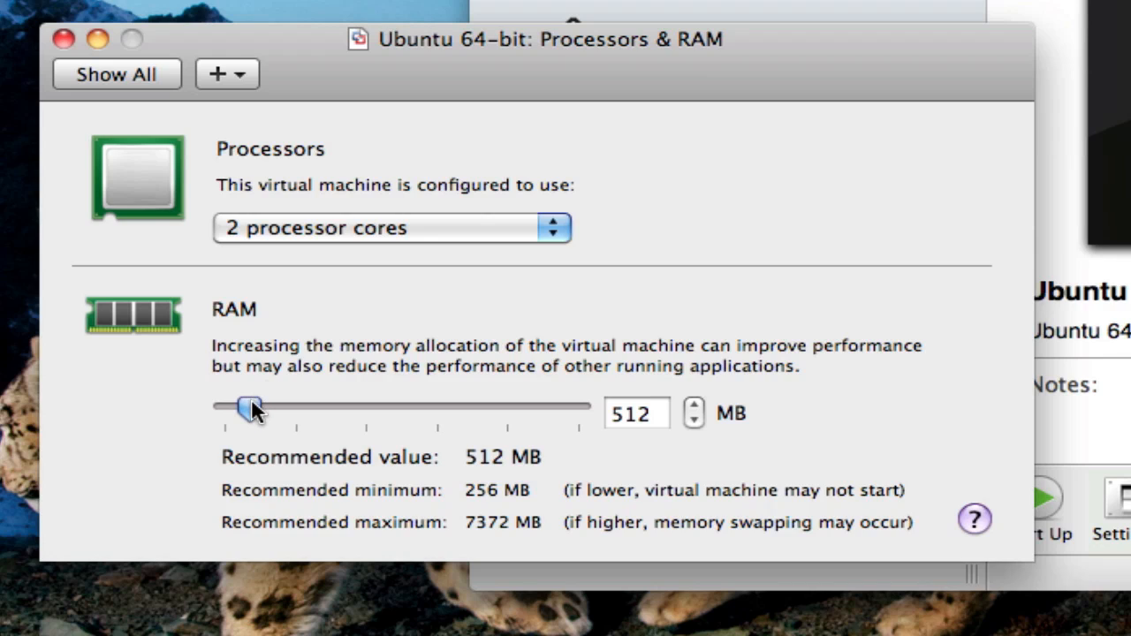
Set the VM's memory to 3000 MB and return to the settings overview.
{"action": "left_click_drag", "start_coordinate": [251, 401], "coordinate": [369, 403]}
{"action": "double_click", "coordinate": [623, 409]}
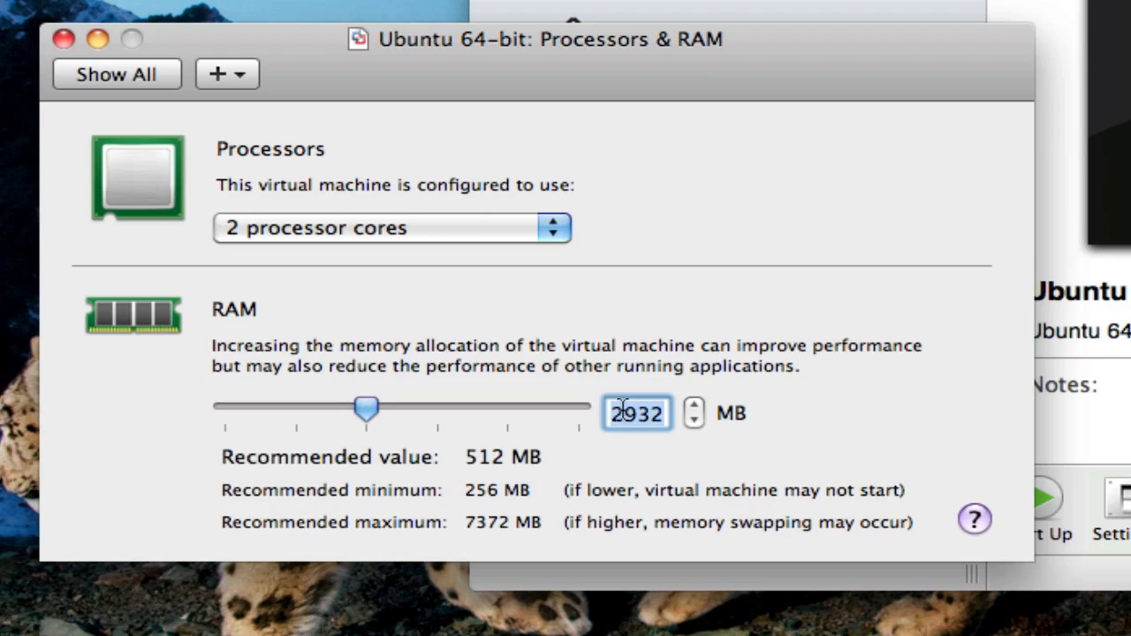
{"action": "type", "text": "3000"}
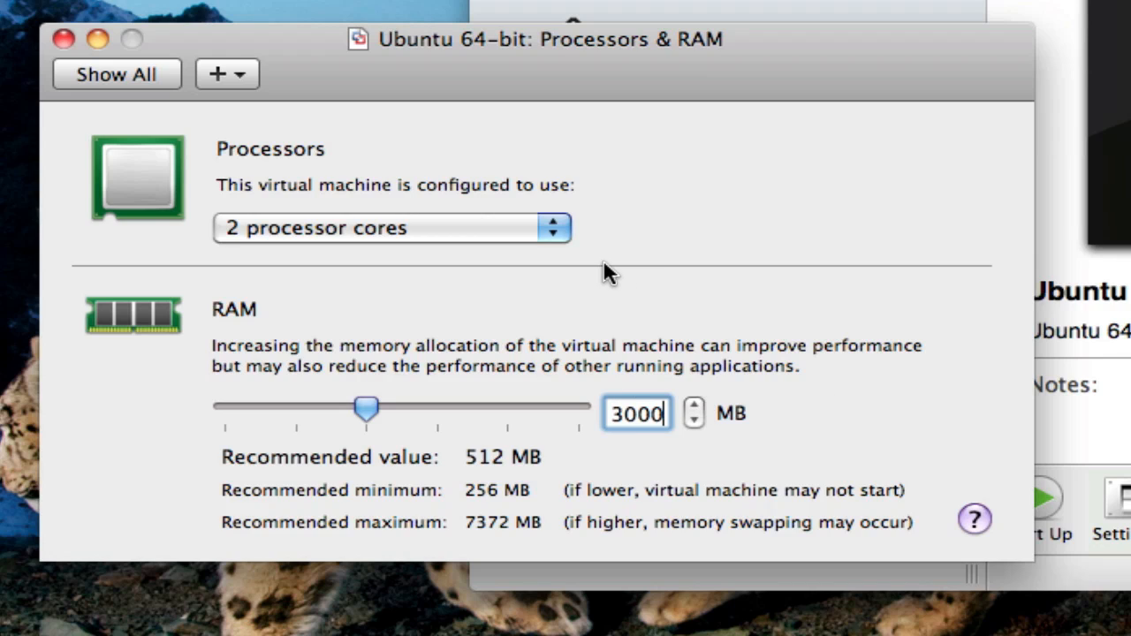
{"action": "key", "text": "Return"}
{"action": "left_click", "coordinate": [832, 374]}
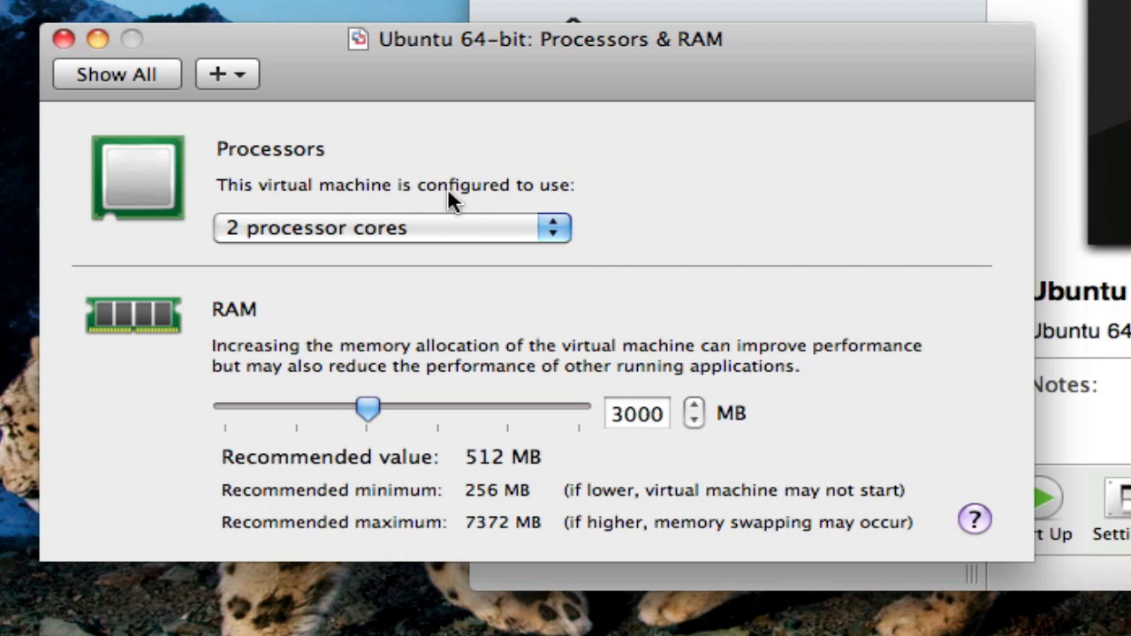
{"action": "left_click", "coordinate": [231, 74]}
{"action": "left_click", "coordinate": [338, 59]}
{"action": "left_click", "coordinate": [143, 76]}
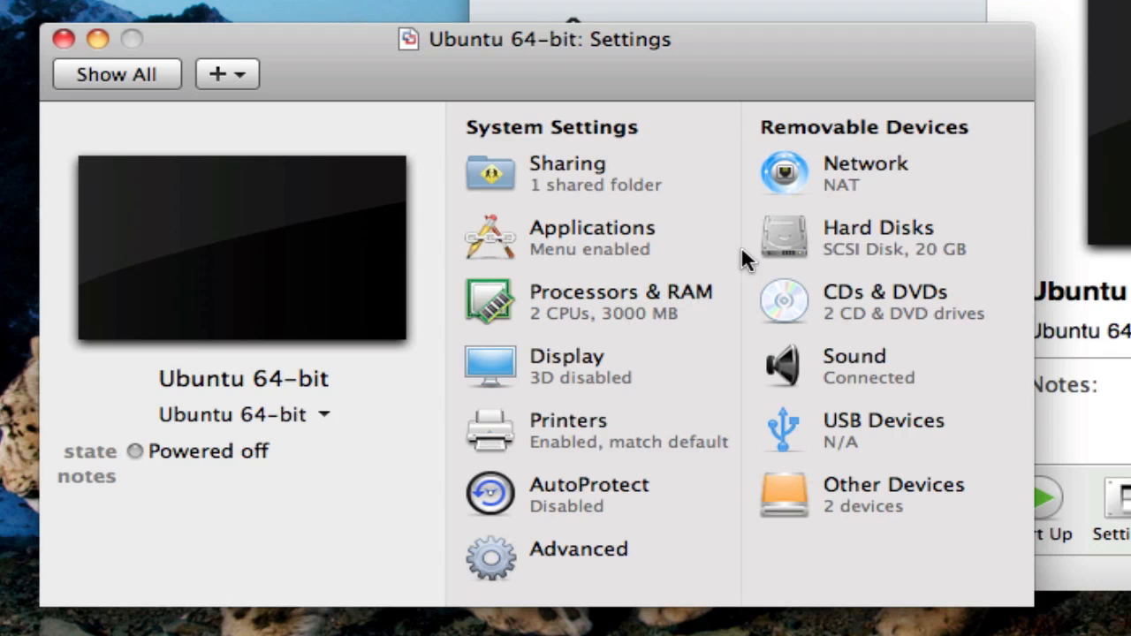
Expand the virtual hard disk from 20 GB to 25 GB and apply it.
{"action": "left_click", "coordinate": [785, 239]}
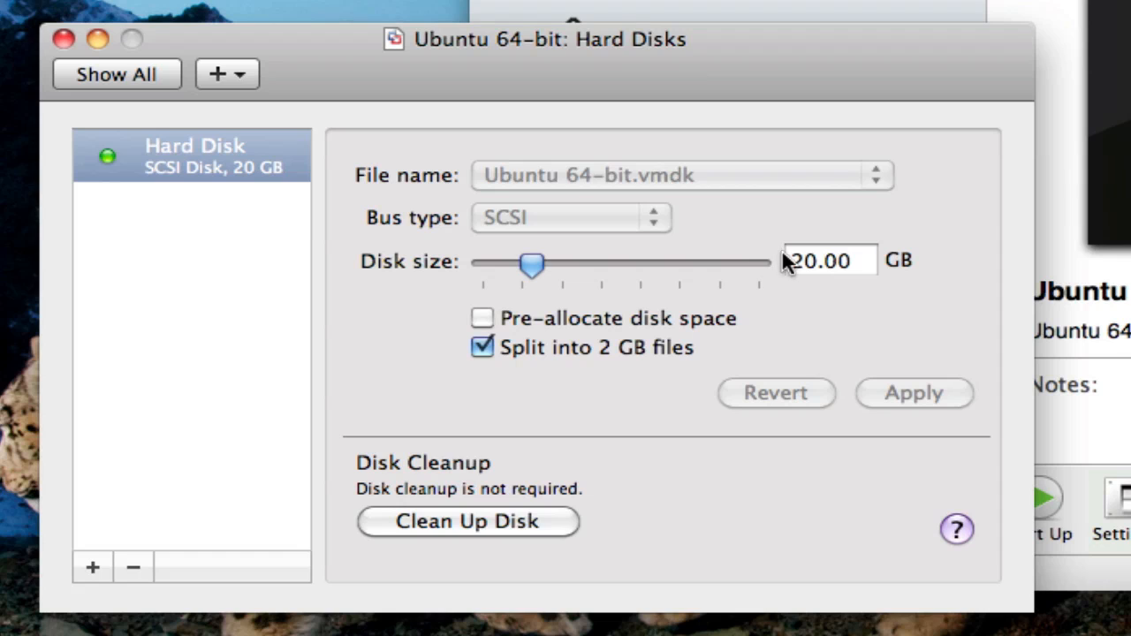
{"action": "double_click", "coordinate": [802, 261]}
{"action": "left_click", "coordinate": [822, 261]}
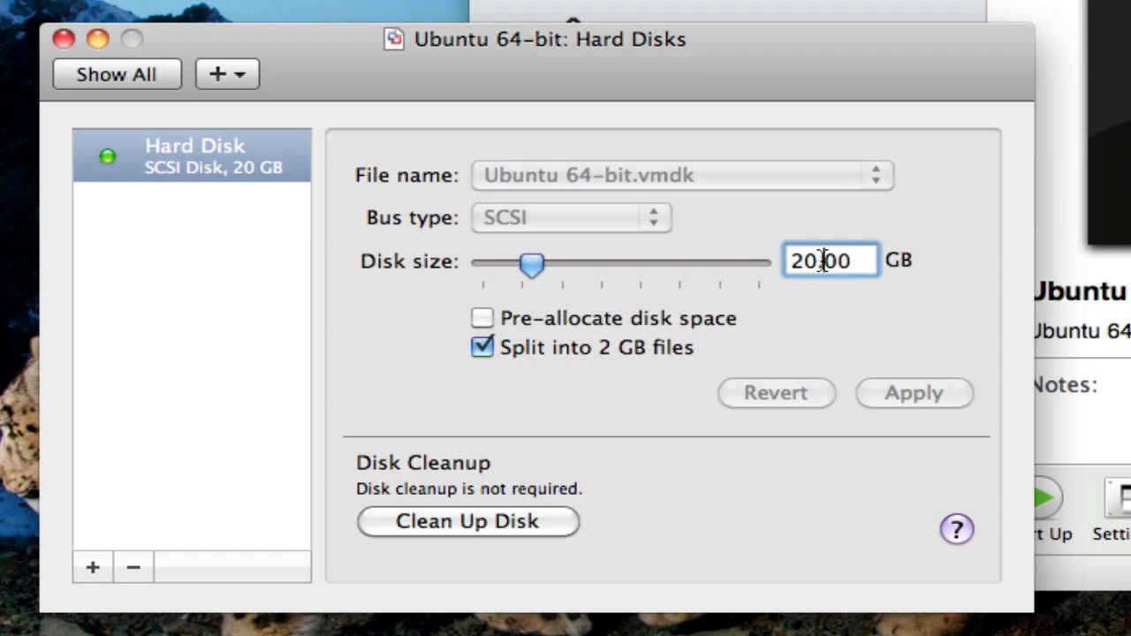
{"action": "double_click", "coordinate": [822, 261]}
{"action": "type", "text": "25"}
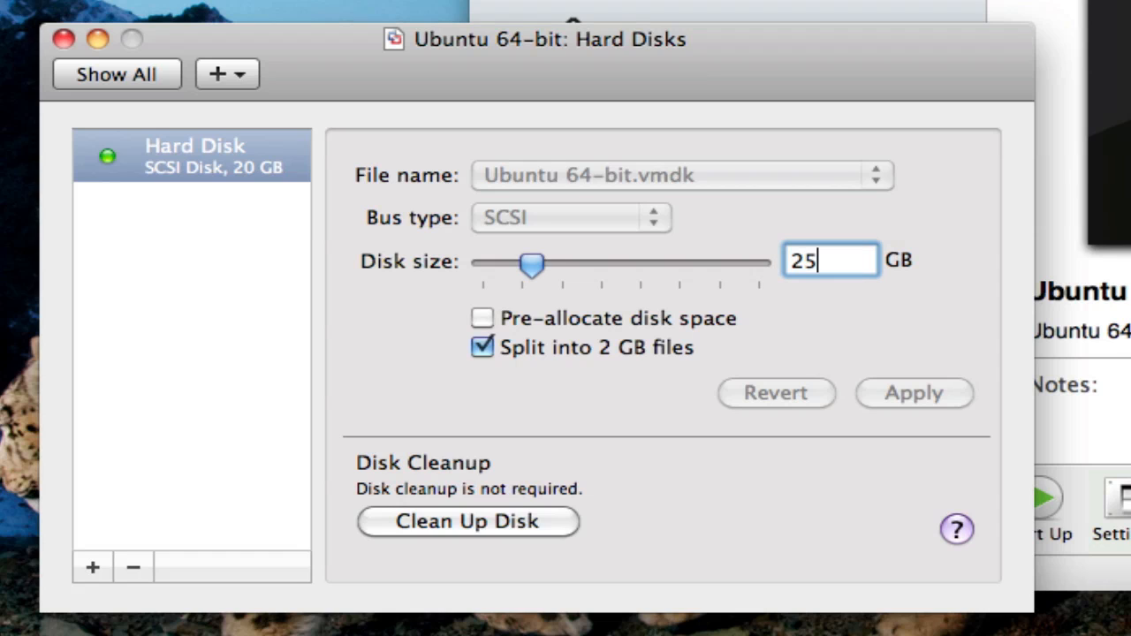
{"action": "key", "text": "Tab"}
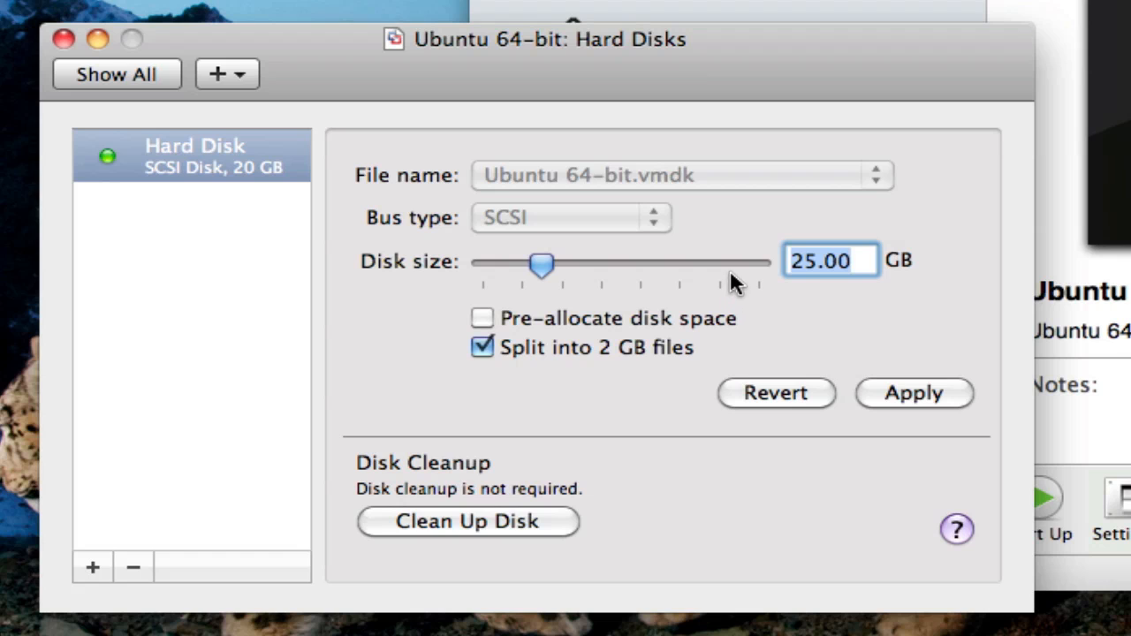
{"action": "left_click", "coordinate": [904, 395]}
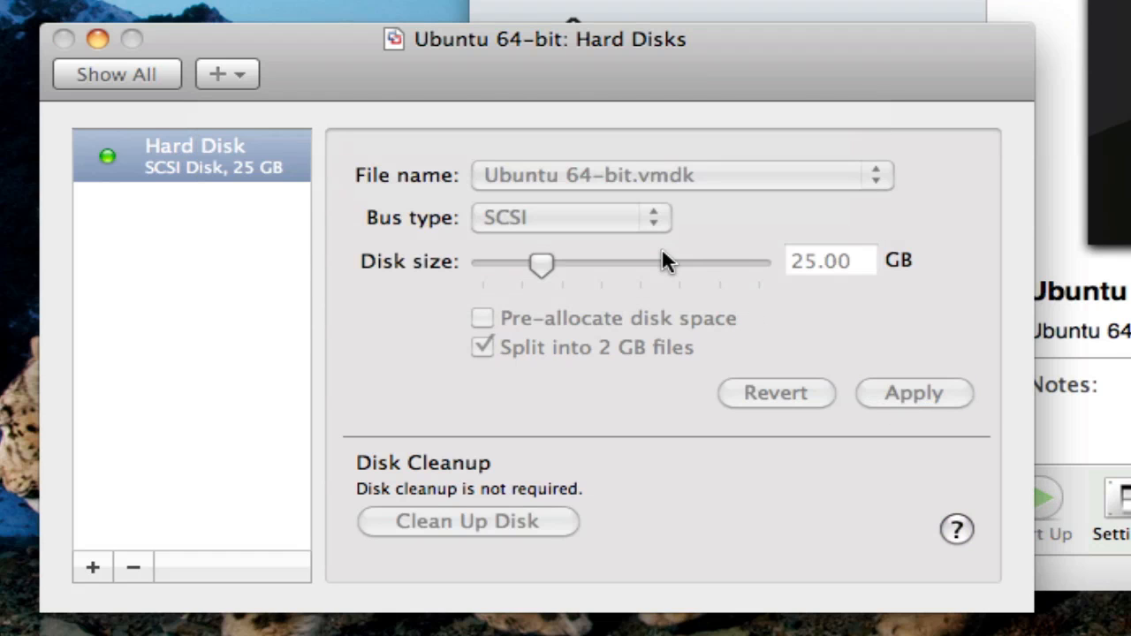
Enable Accelerate 3D Graphics in the Display settings.
{"action": "left_click", "coordinate": [155, 75]}
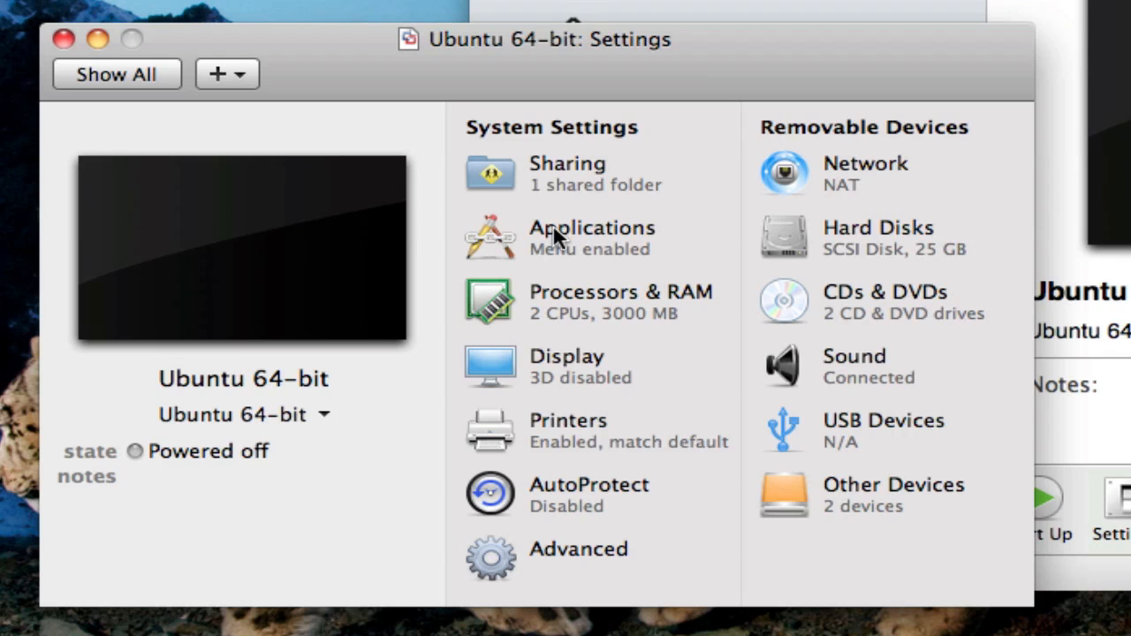
{"action": "left_click", "coordinate": [565, 356]}
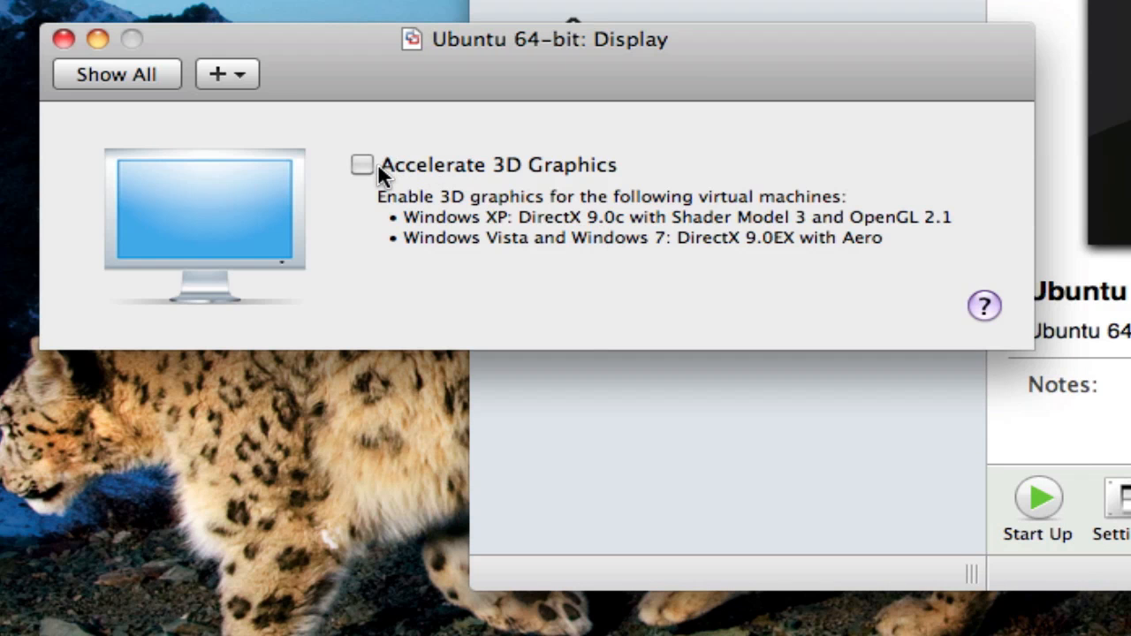
{"action": "left_click", "coordinate": [89, 72]}
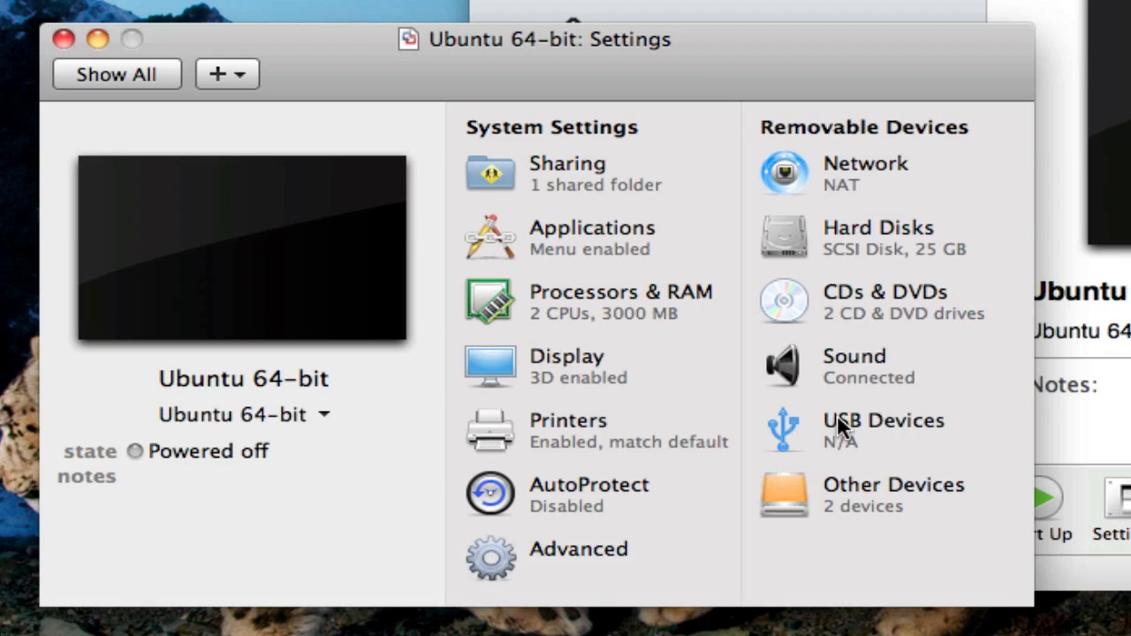
{"action": "left_click", "coordinate": [822, 163]}
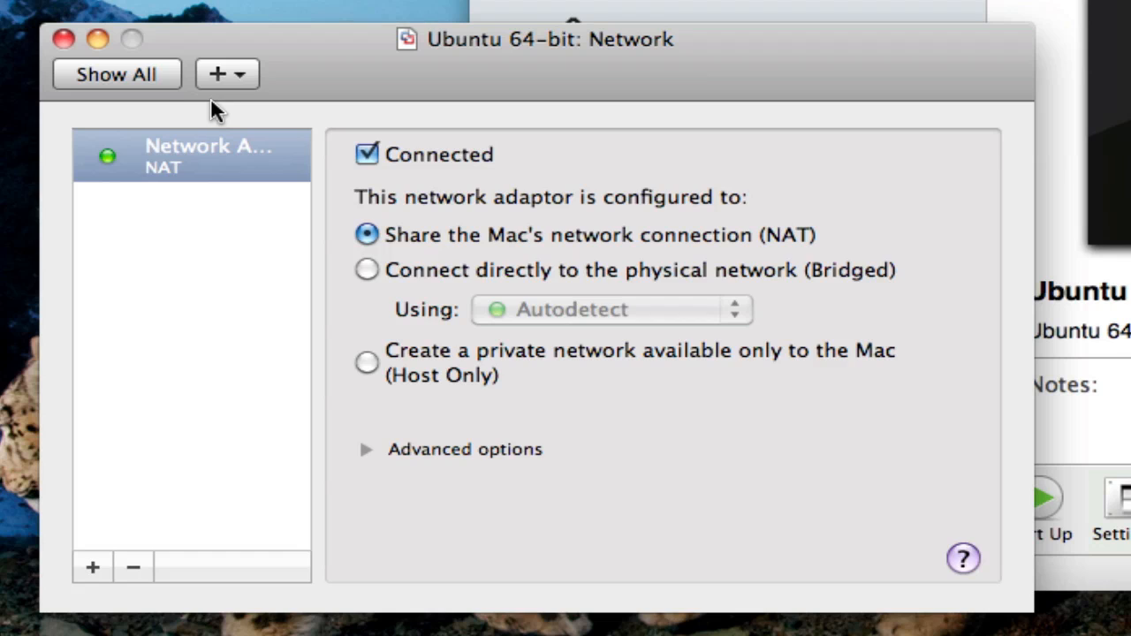
{"action": "left_click", "coordinate": [135, 76]}
{"action": "left_click", "coordinate": [490, 163]}
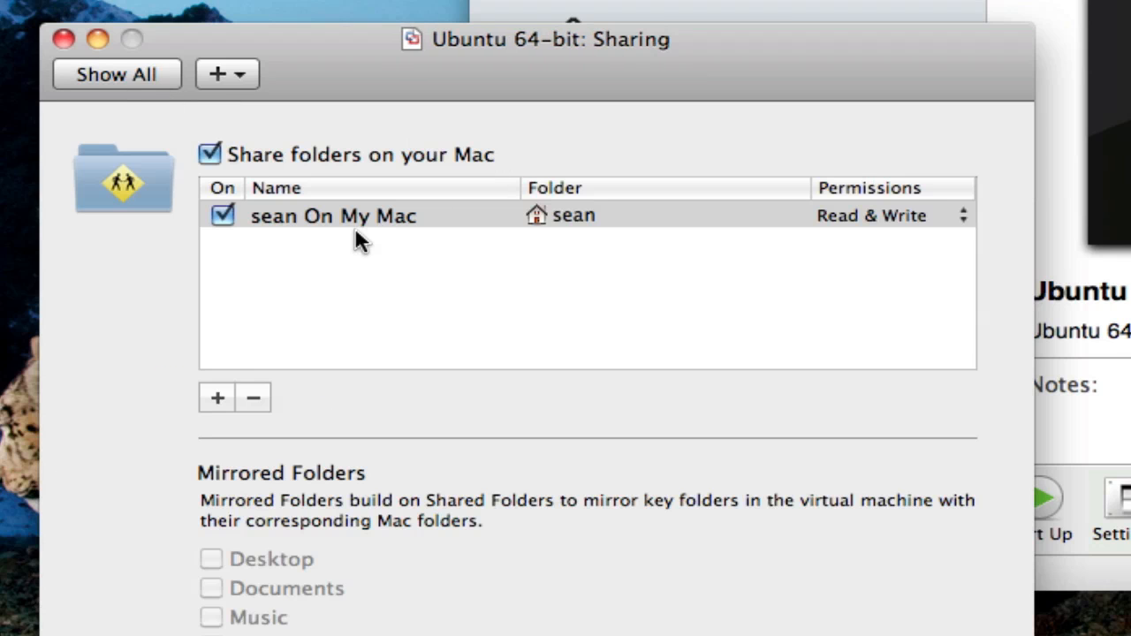
{"action": "left_click", "coordinate": [115, 74]}
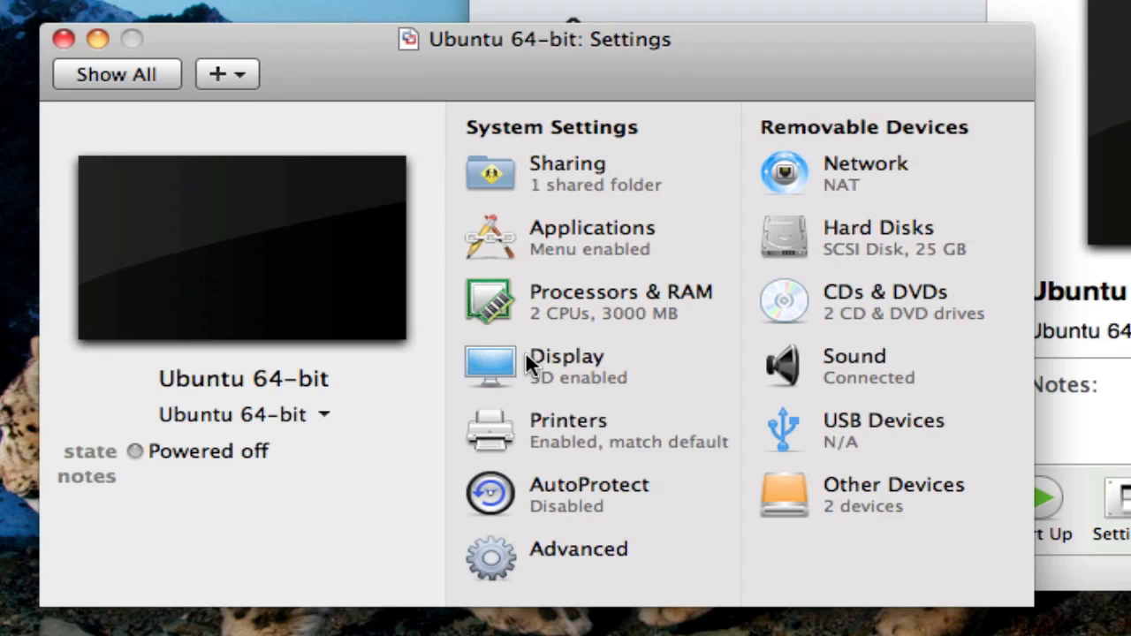
{"action": "left_click", "coordinate": [509, 477]}
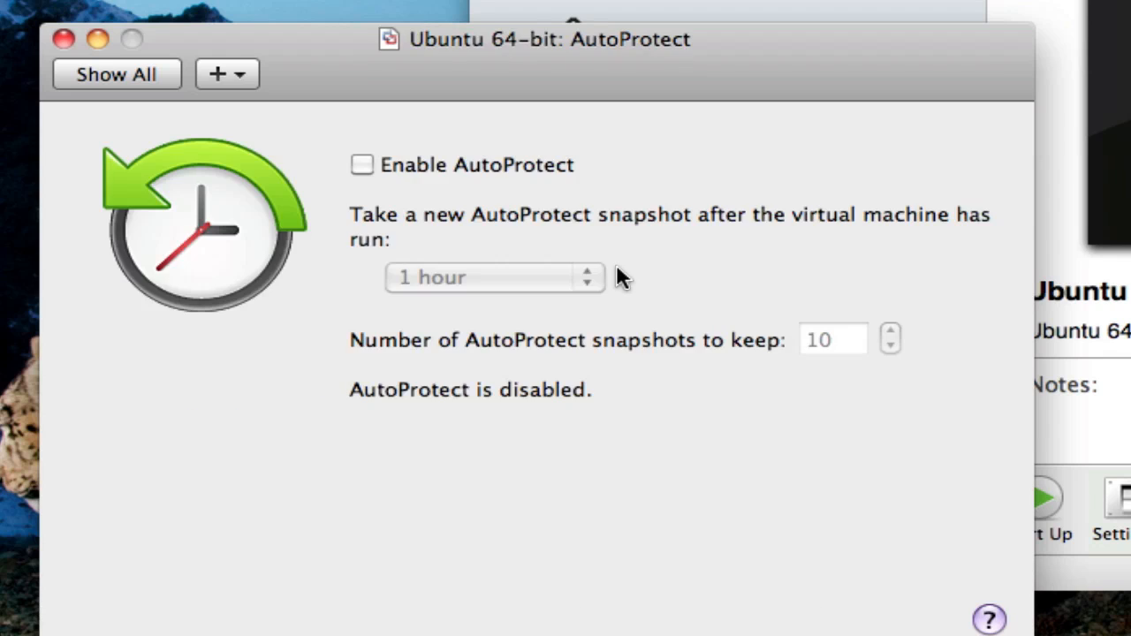
{"action": "left_click", "coordinate": [119, 76]}
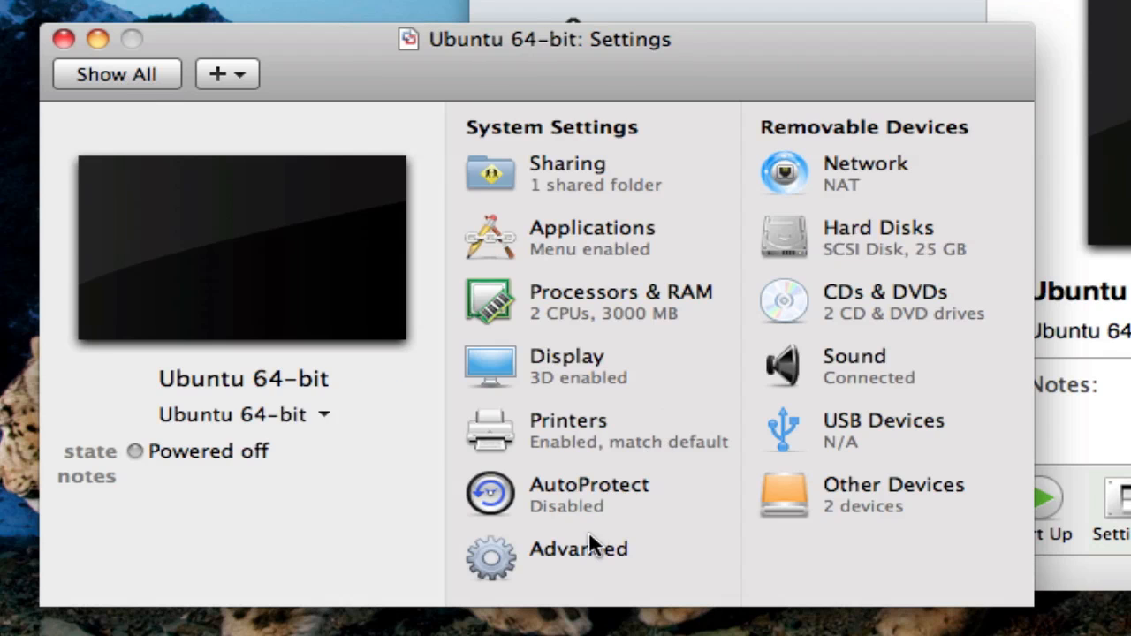
{"action": "left_click", "coordinate": [579, 547]}
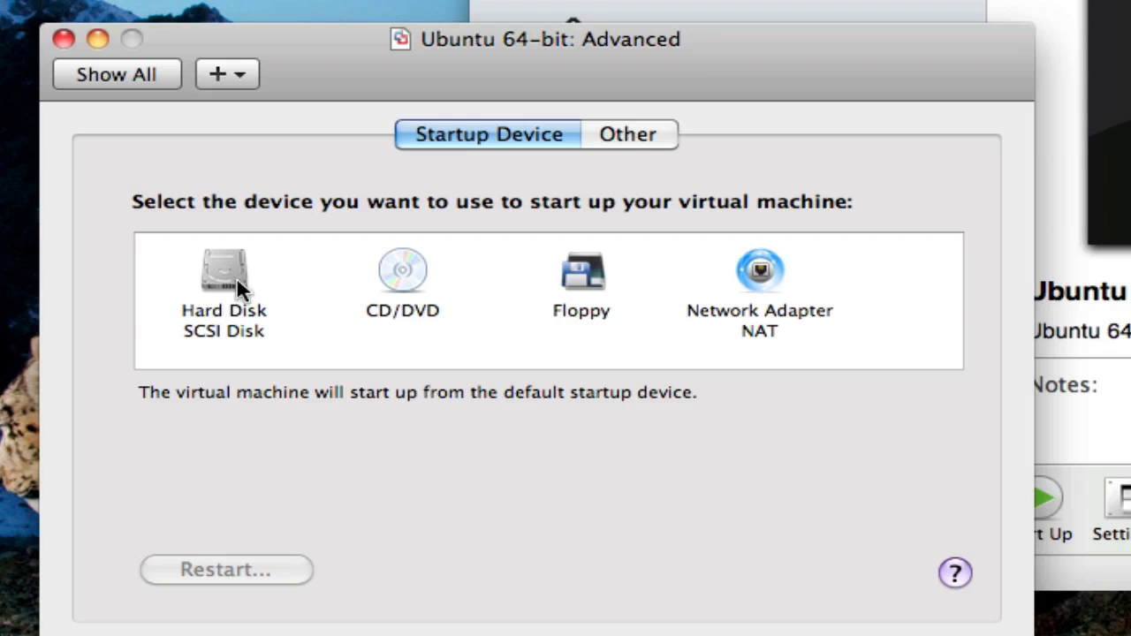
{"action": "left_click", "coordinate": [116, 72]}
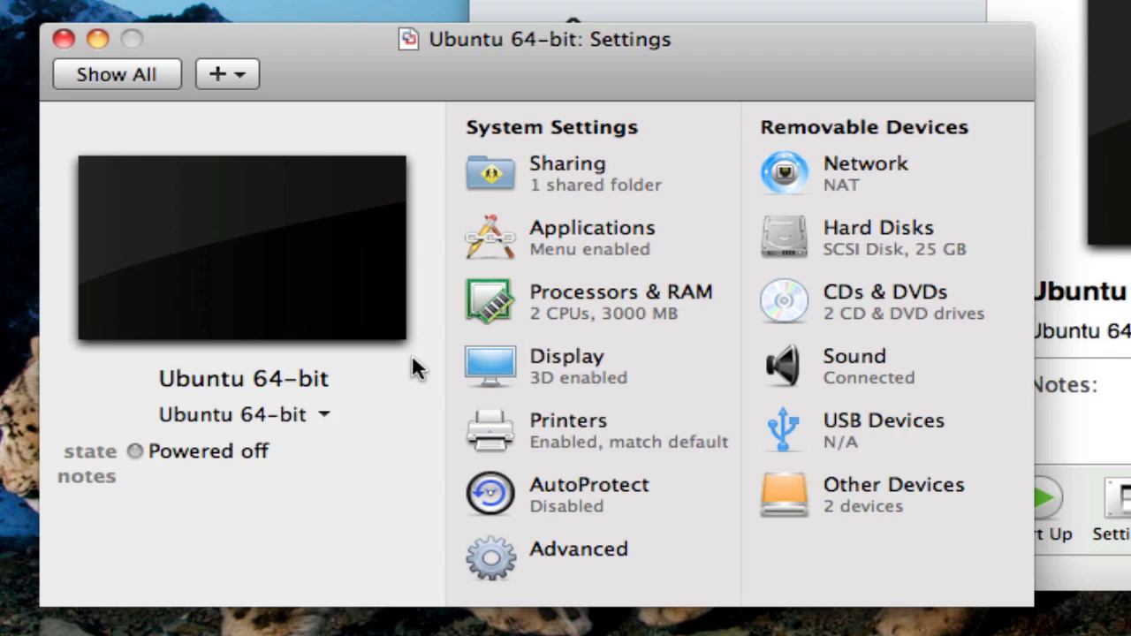
{"action": "left_click", "coordinate": [316, 415]}
{"action": "left_click", "coordinate": [371, 410]}
Close Settings and power on the Ubuntu 64-bit VM from the library.
{"action": "left_click", "coordinate": [64, 39]}
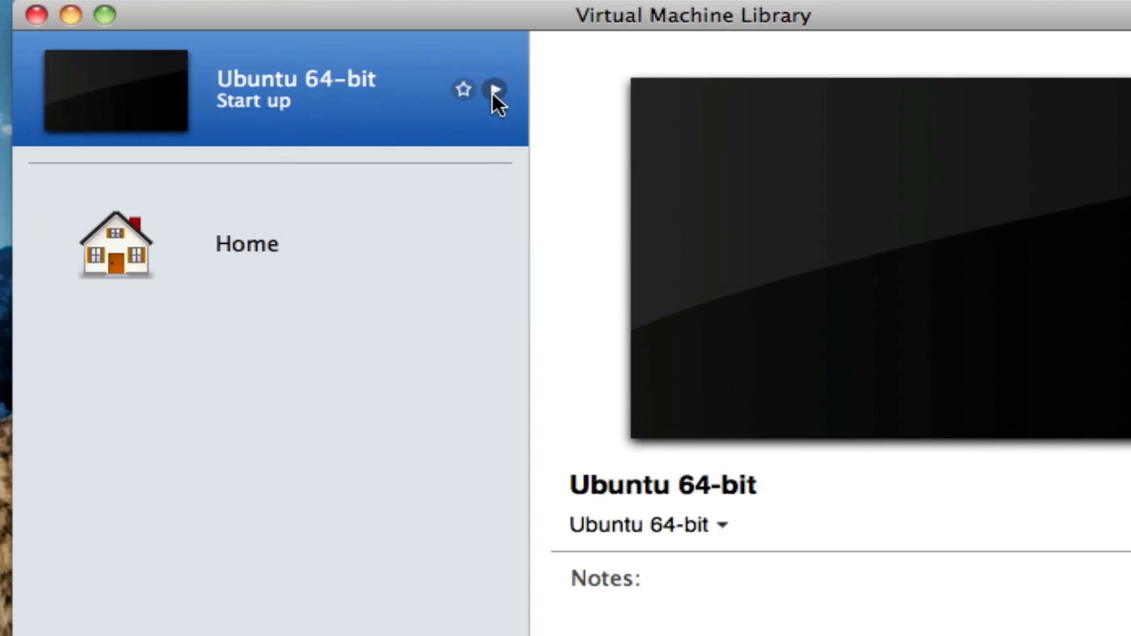
{"action": "left_click", "coordinate": [493, 91]}
{"action": "left_click_drag", "start_coordinate": [669, 89], "coordinate": [767, 23]}
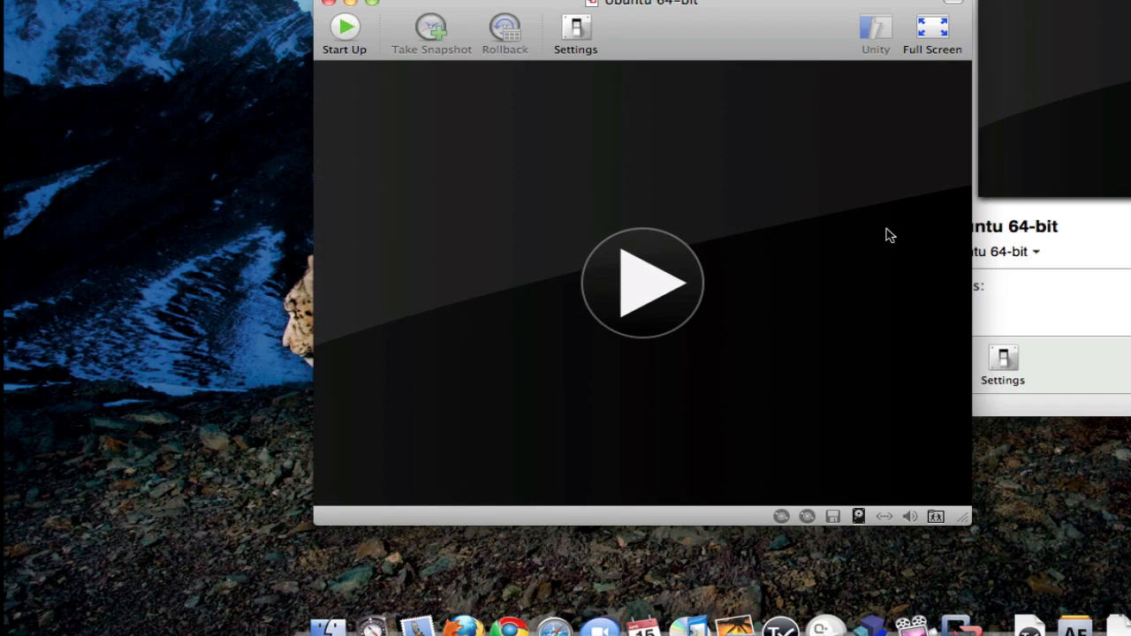
{"action": "left_click", "coordinate": [643, 283]}
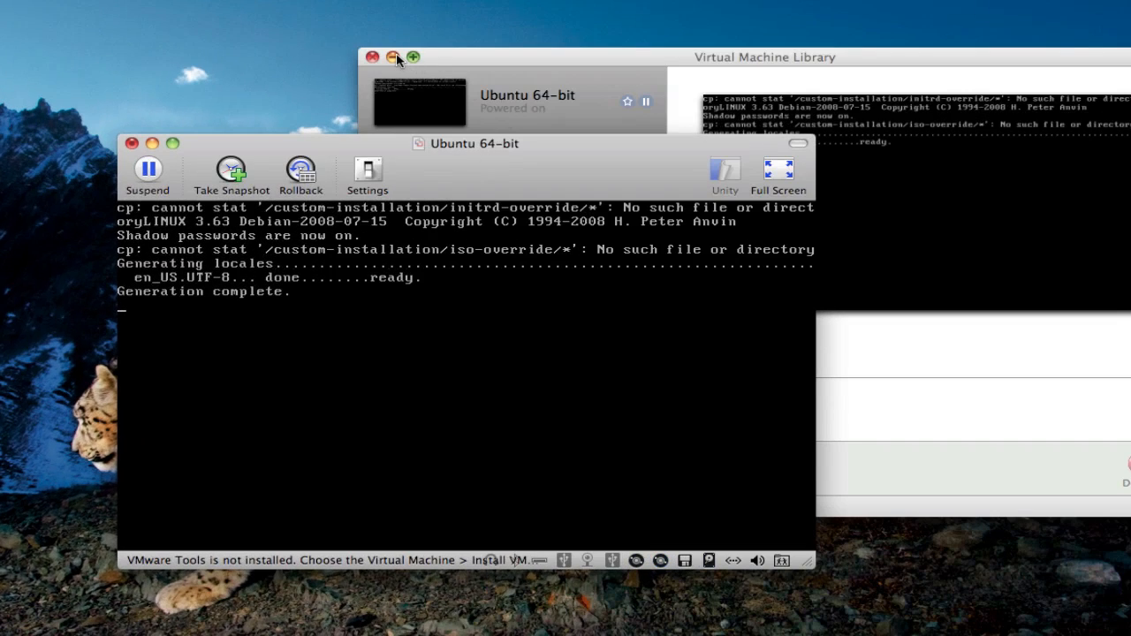
Move the Ubuntu VM window to the upper left and enlarge it.
{"action": "left_click_drag", "start_coordinate": [474, 152], "coordinate": [478, 156]}
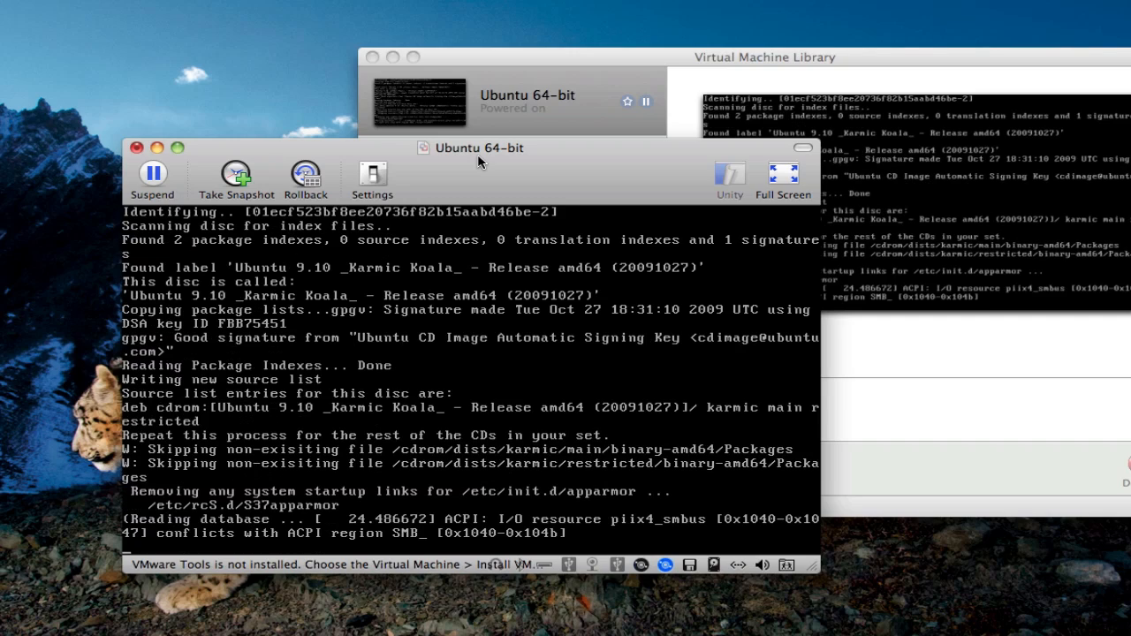
{"action": "left_click_drag", "start_coordinate": [478, 156], "coordinate": [327, 72]}
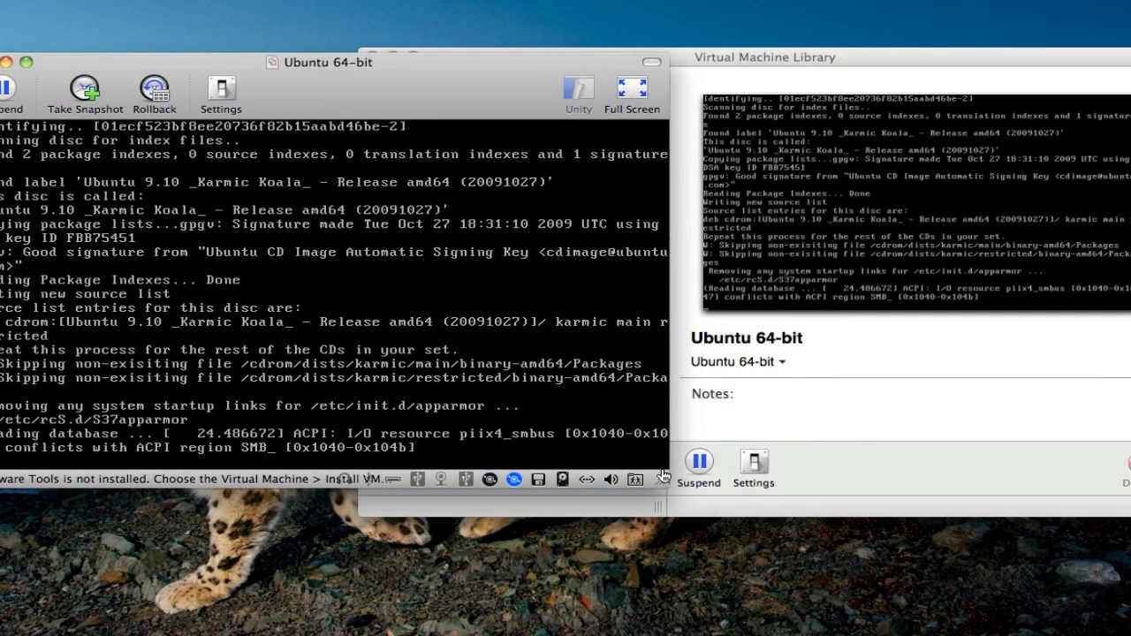
{"action": "left_click_drag", "start_coordinate": [663, 483], "coordinate": [1051, 635]}
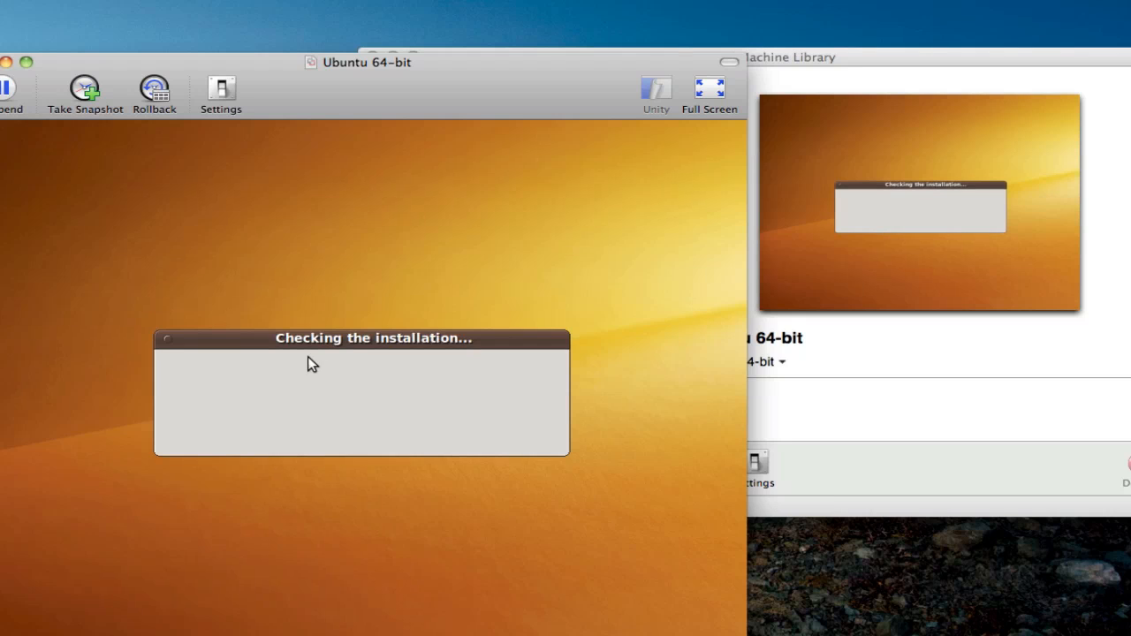
Exit full-screen mode with Ctrl+Cmd+F so the installing VM shows windowed.
{"action": "left_click_drag", "start_coordinate": [355, 337], "coordinate": [360, 339]}
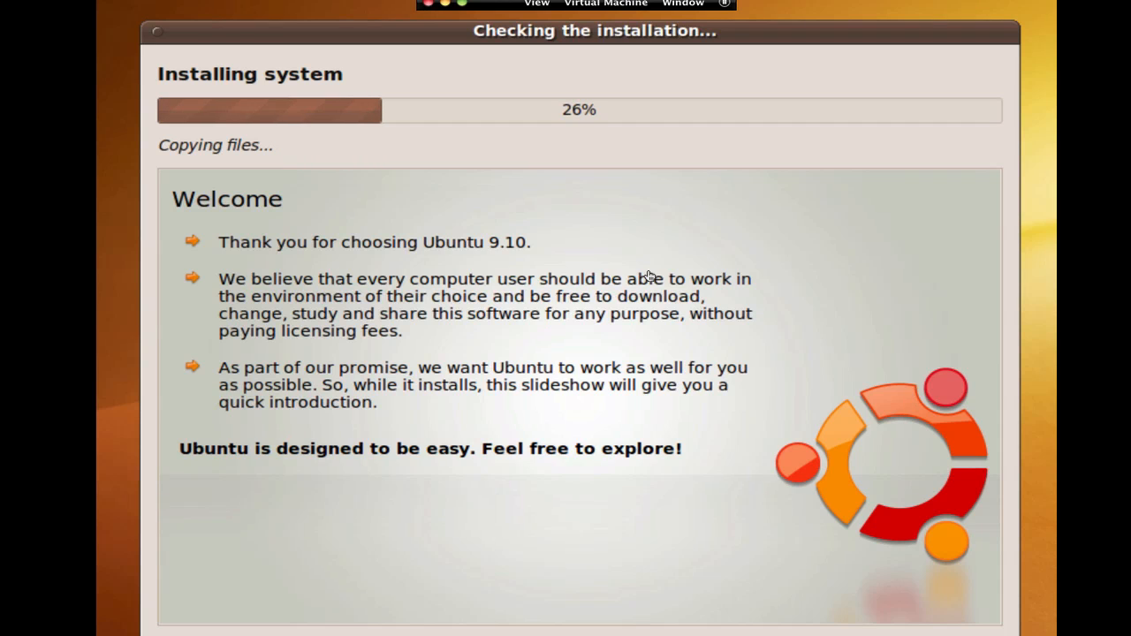
{"action": "key", "text": "ctrl+super+f"}
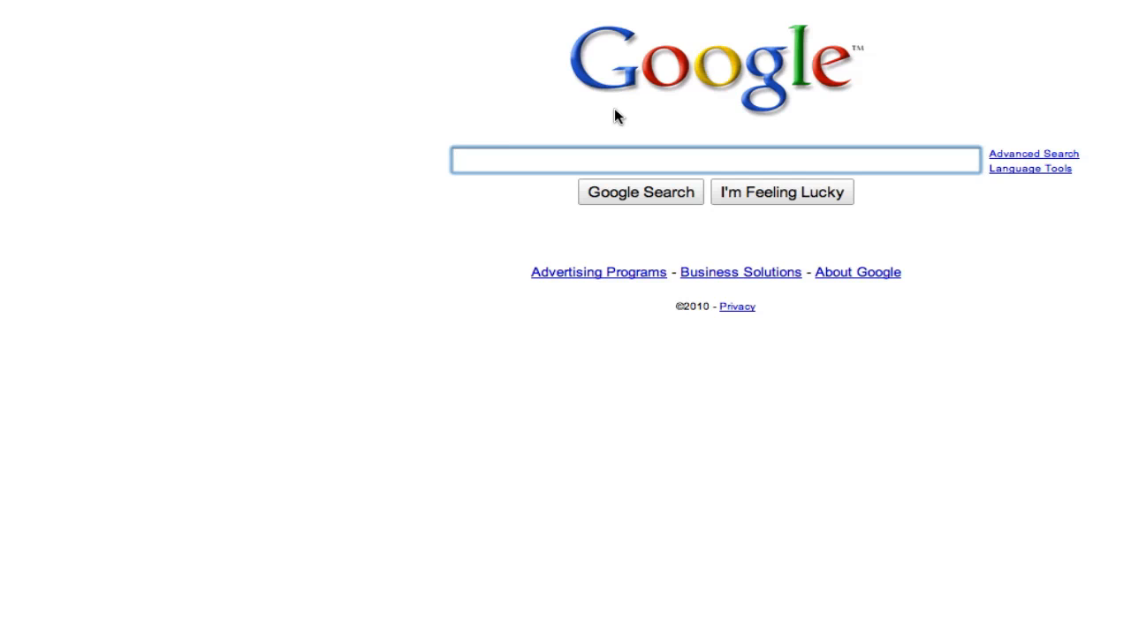
Search 'get ubuntu' and pick the 64-bit download with United States as location.
{"action": "type", "text": "get ubuntu"}
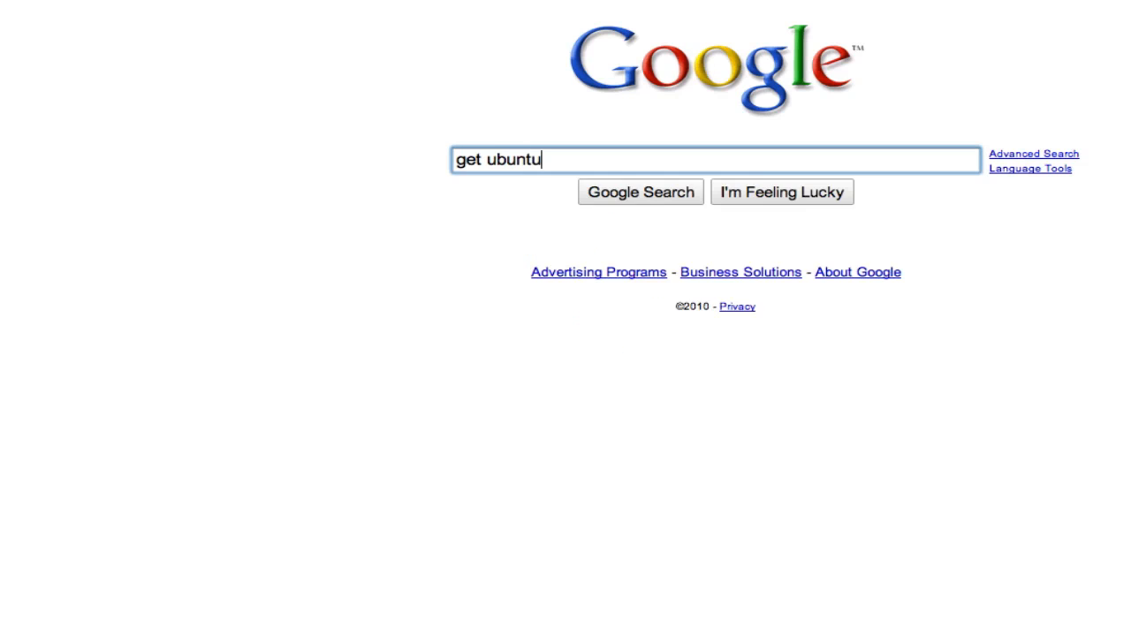
{"action": "key", "text": "Return"}
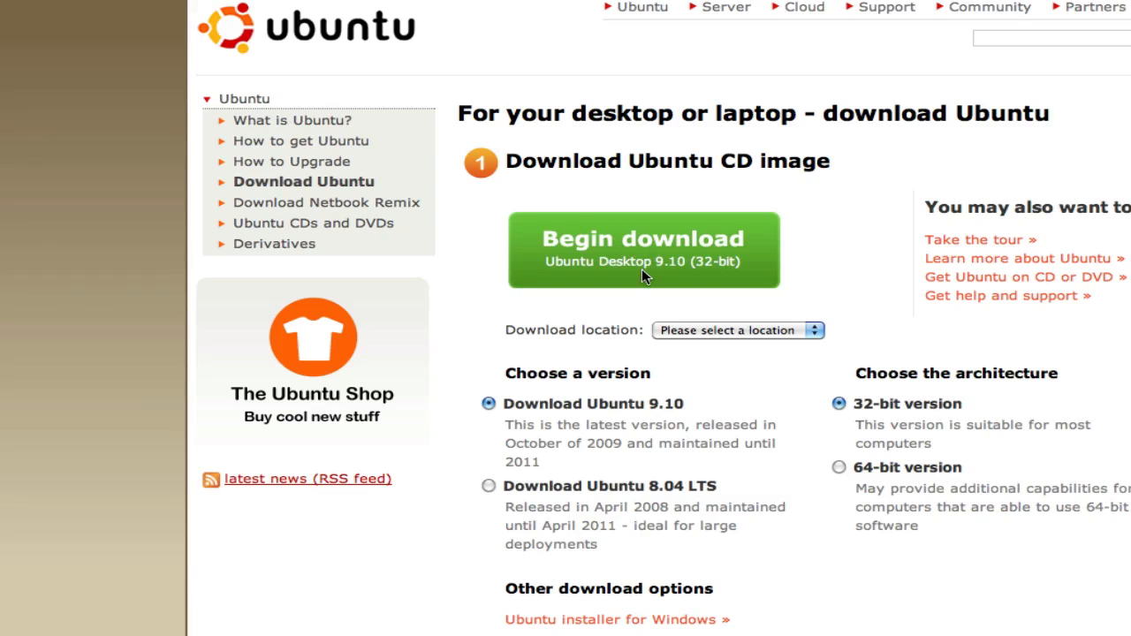
{"action": "left_click", "coordinate": [618, 363]}
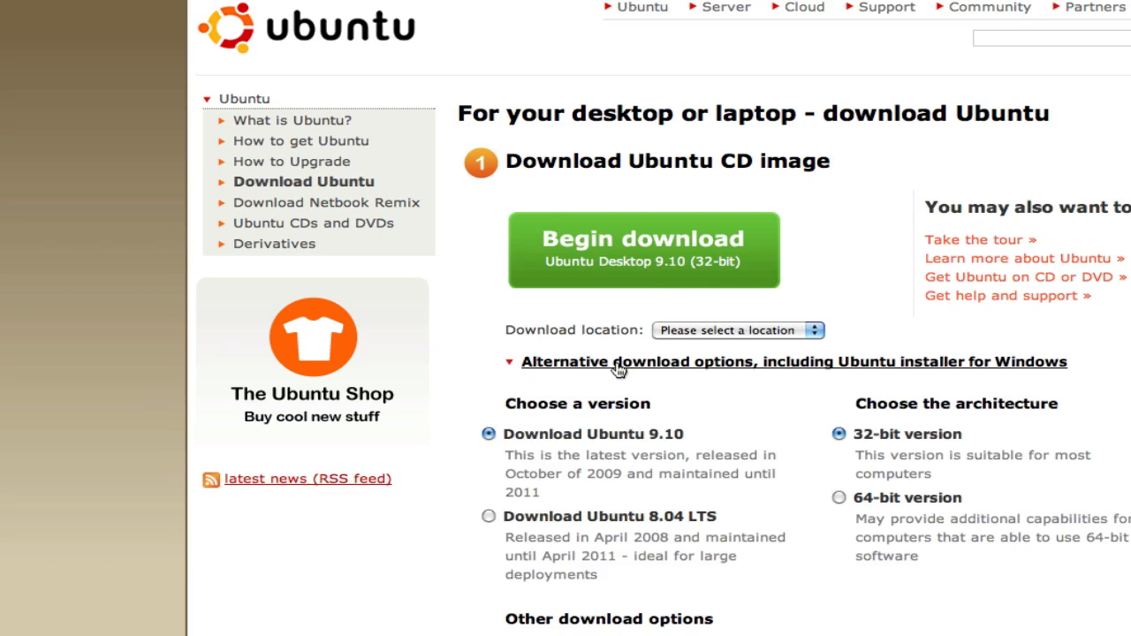
{"action": "scroll", "coordinate": [798, 403], "scroll_direction": "down", "scroll_amount": 2}
{"action": "left_click", "coordinate": [840, 417]}
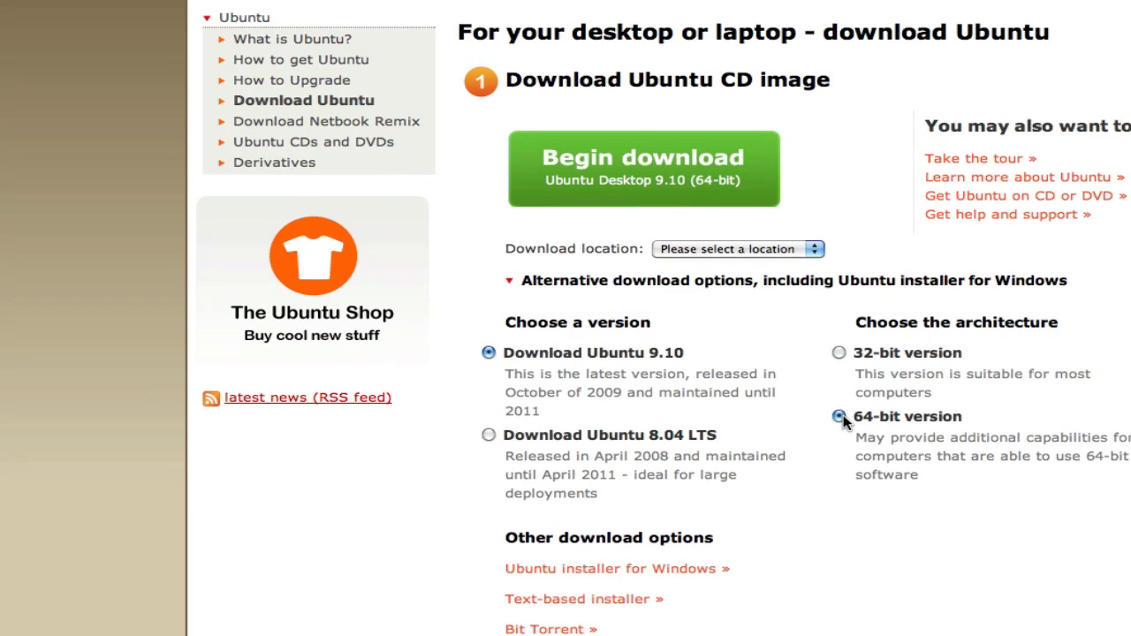
{"action": "left_click", "coordinate": [814, 248]}
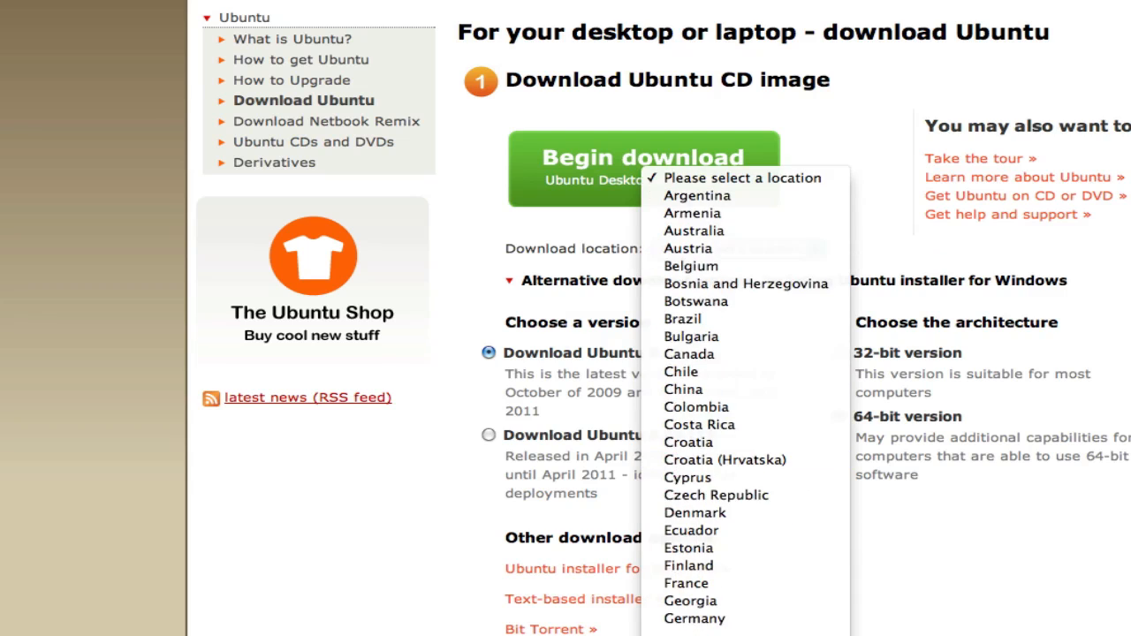
{"action": "scroll", "coordinate": [746, 318], "scroll_direction": "down", "scroll_amount": 10}
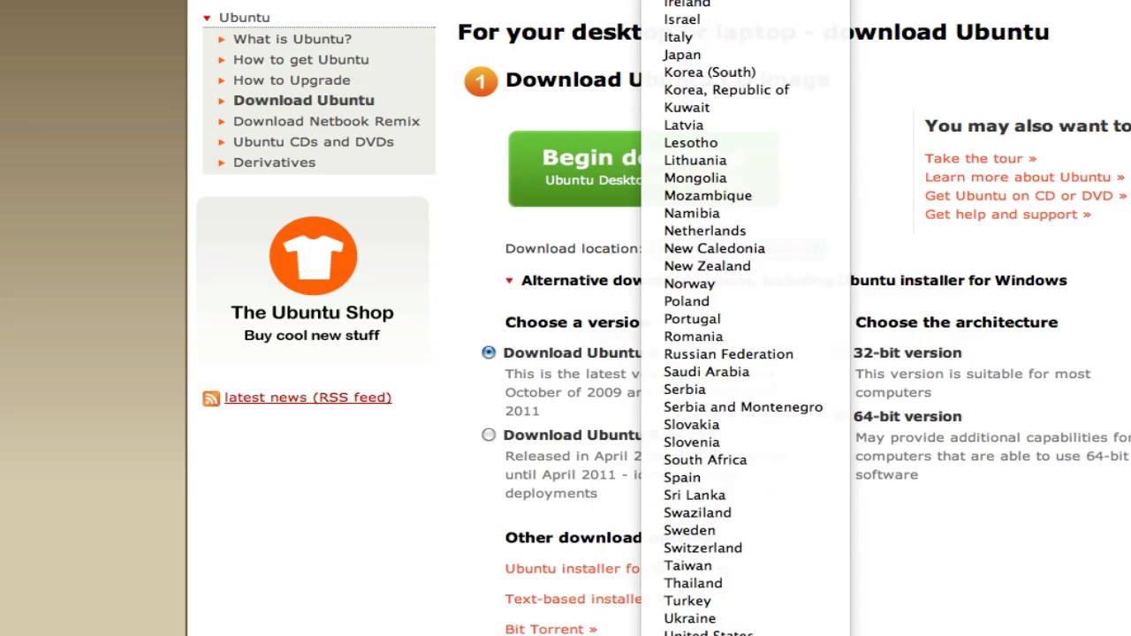
{"action": "left_click", "coordinate": [708, 630]}
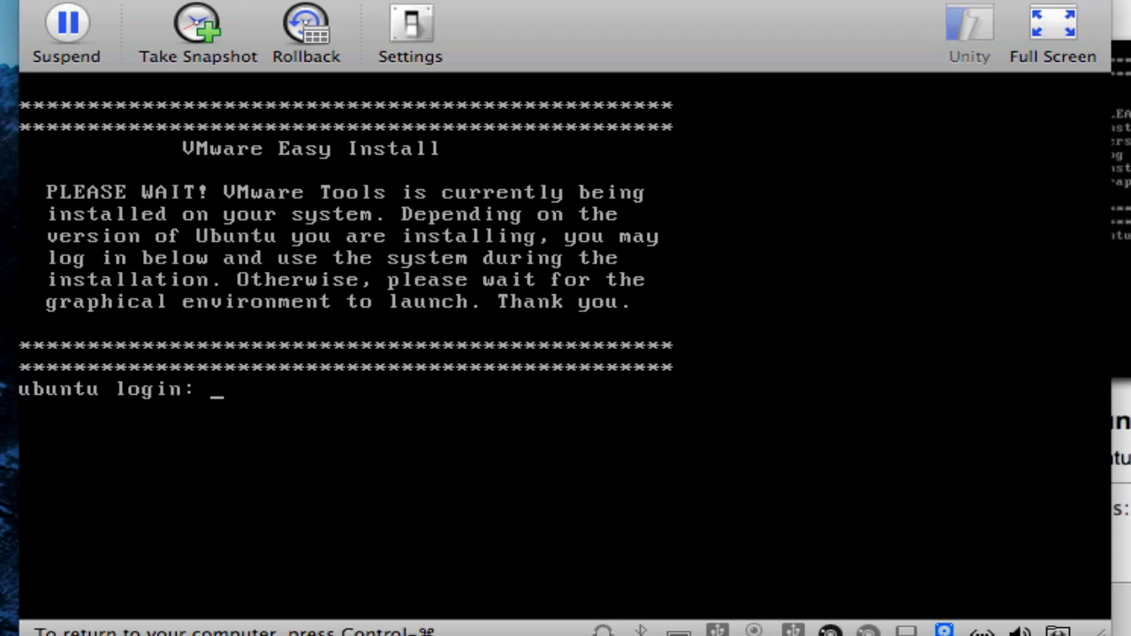
Log in at the Ubuntu text console with the user's name and password.
{"action": "type", "text": "sean"}
{"action": "key", "text": "Return"}
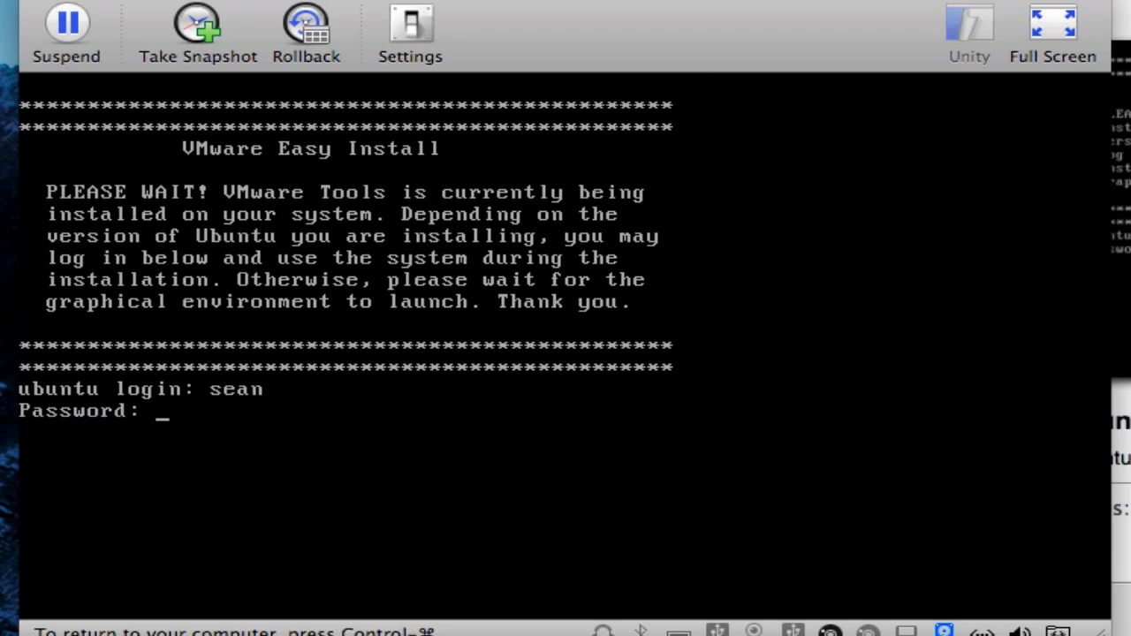
{"action": "key", "text": "Return"}
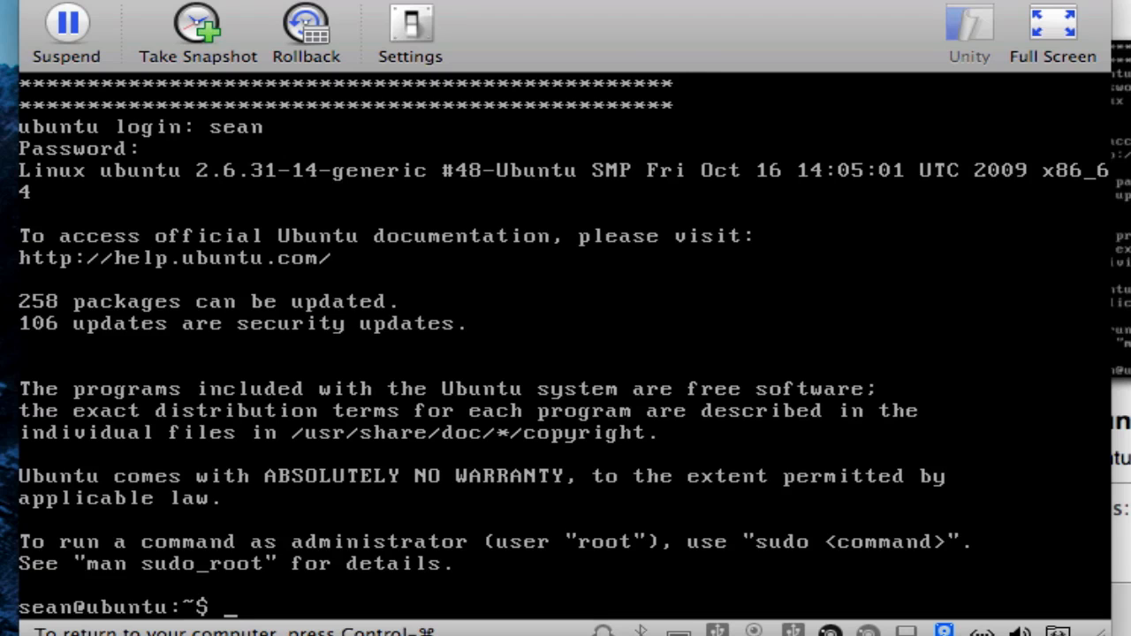
Run pwd to show the current folder, then try restart and exit to log out.
{"action": "type", "text": "pwd"}
{"action": "key", "text": "Return"}
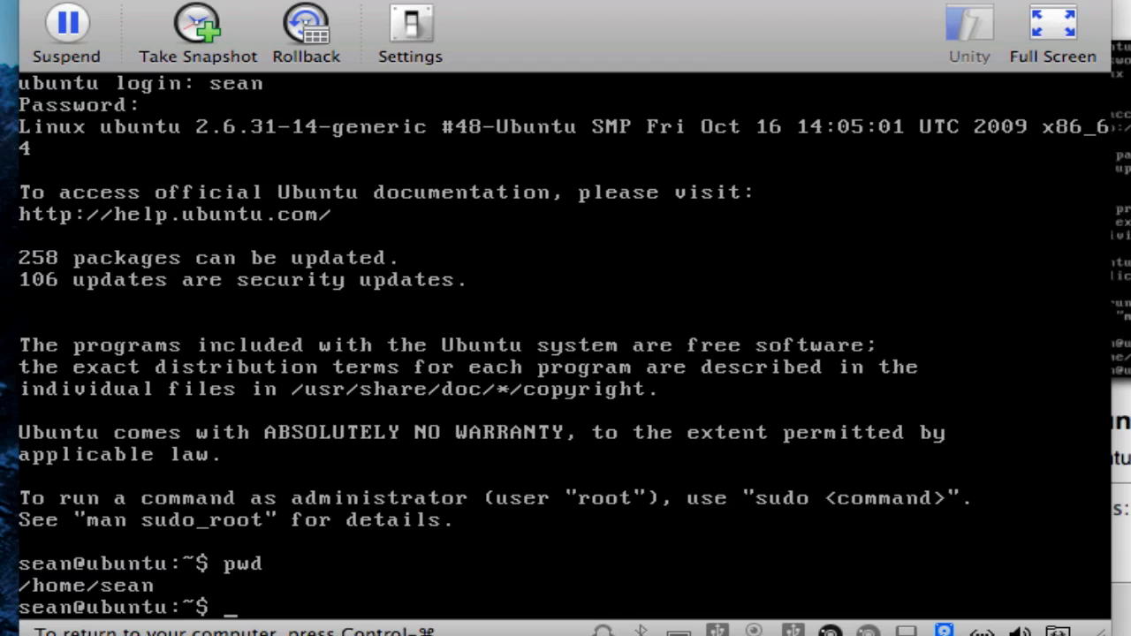
{"action": "type", "text": "restart"}
{"action": "key", "text": "Return"}
{"action": "type", "text": "exit"}
{"action": "key", "text": "Return"}
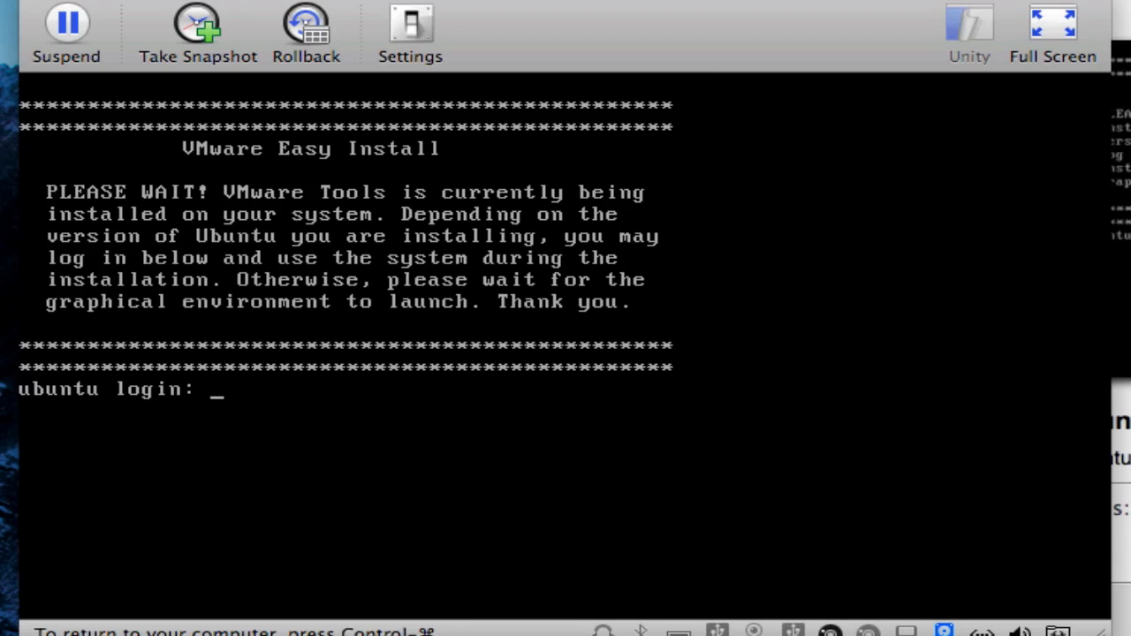
Log back in at the console with the same user name and password.
{"action": "type", "text": "sean"}
{"action": "key", "text": "Return"}
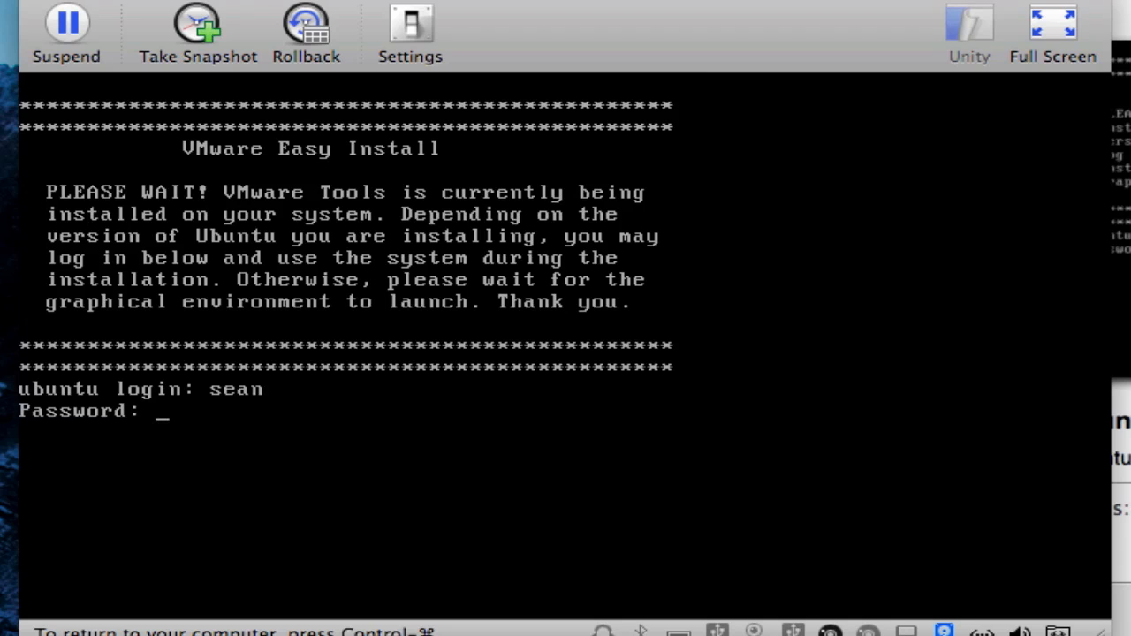
{"action": "key", "text": "Return"}
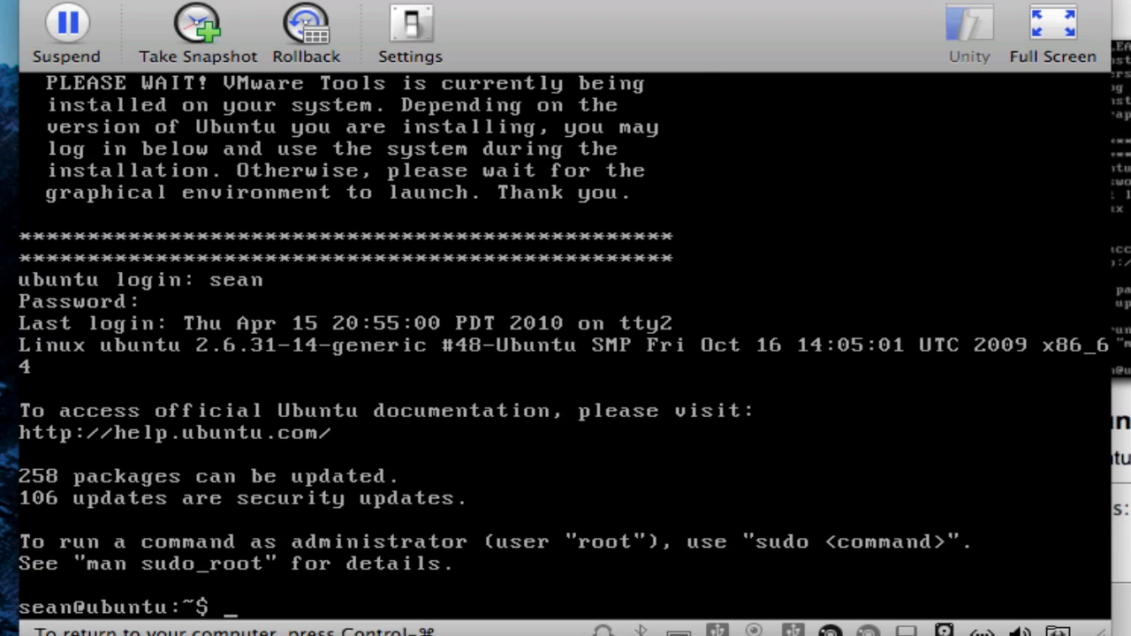
Pick the user account on the GDM screen, re-enter its password, and log in to GNOME.
{"action": "left_click", "coordinate": [897, 2]}
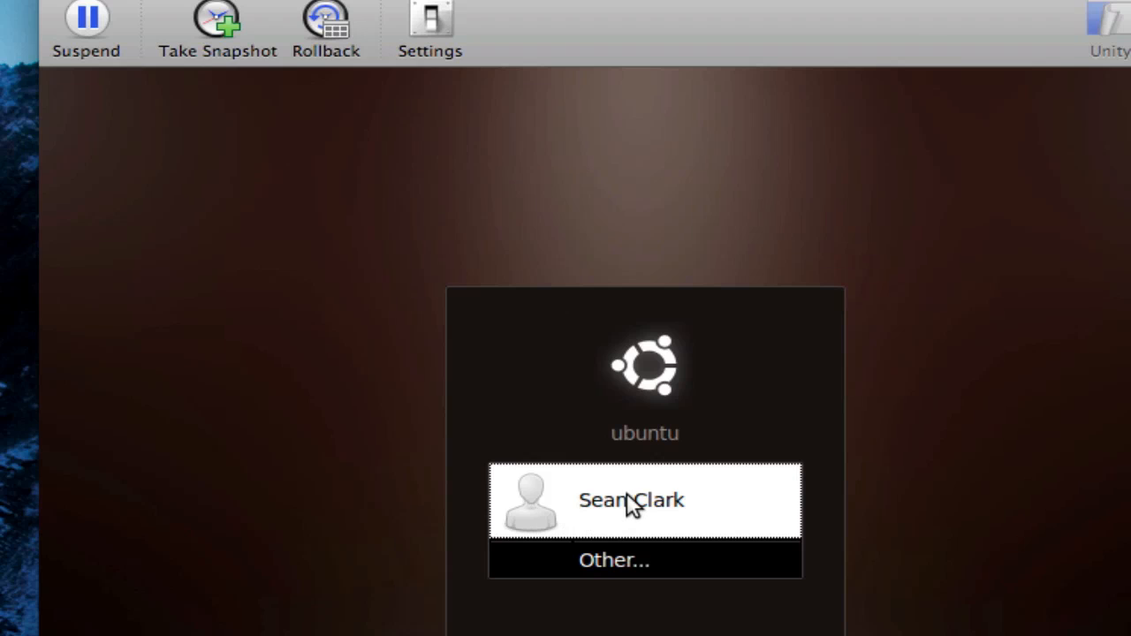
{"action": "left_click", "coordinate": [634, 493]}
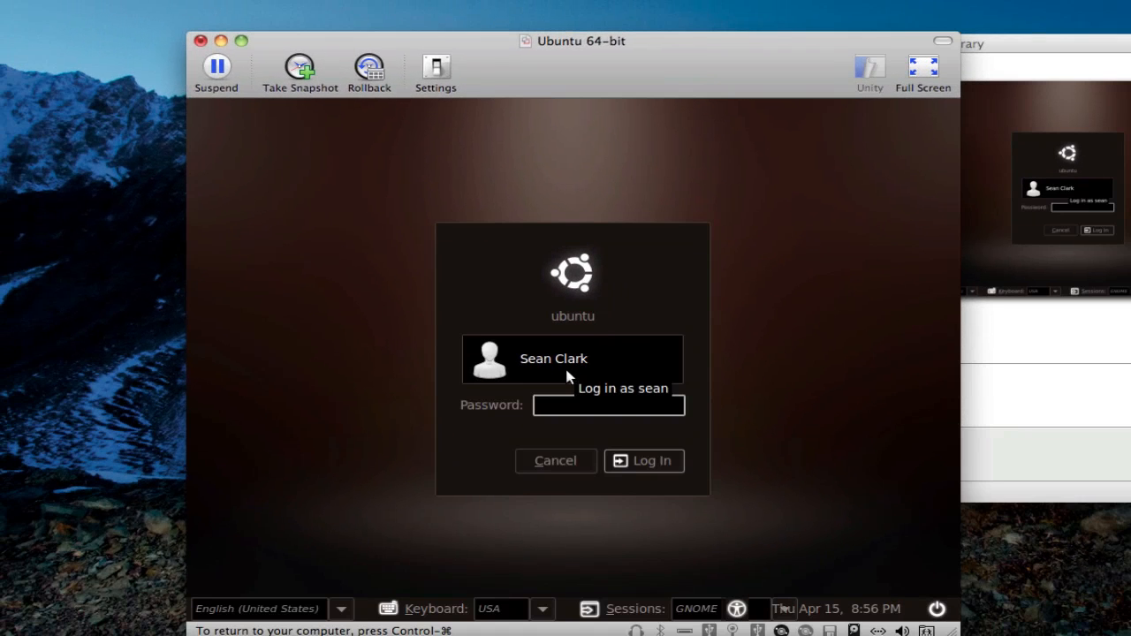
{"action": "type", "text": "*****"}
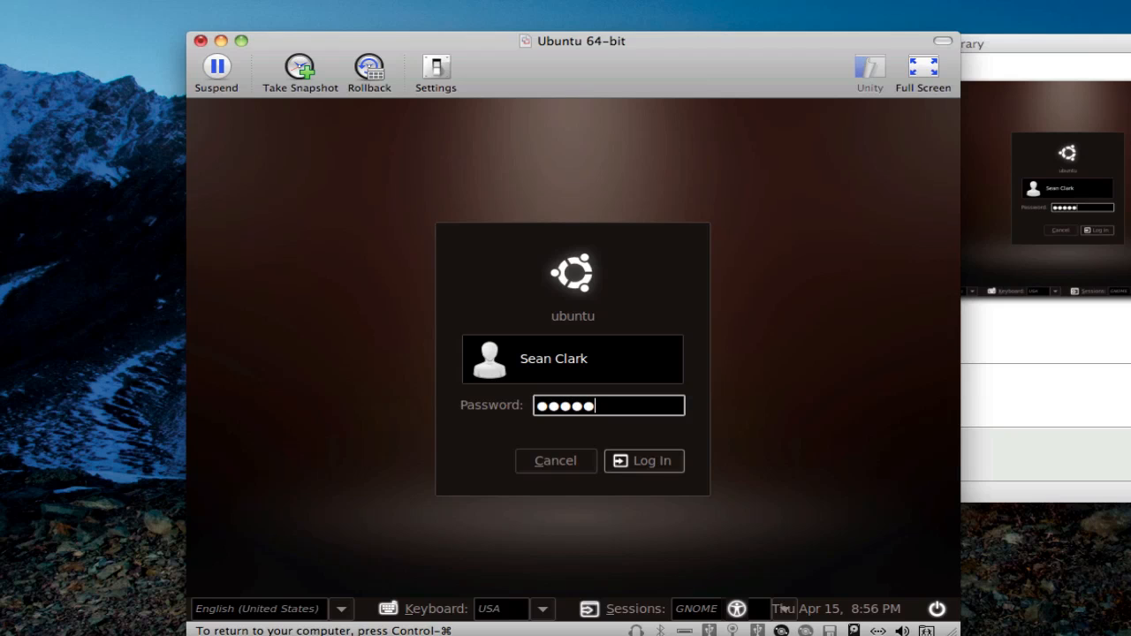
{"action": "key", "text": "BackSpace"}
{"action": "key", "text": "BackSpace"}
{"action": "key", "text": "BackSpace"}
{"action": "key", "text": "BackSpace"}
{"action": "key", "text": "BackSpace"}
{"action": "type", "text": "**********"}
{"action": "left_click", "coordinate": [628, 461]}
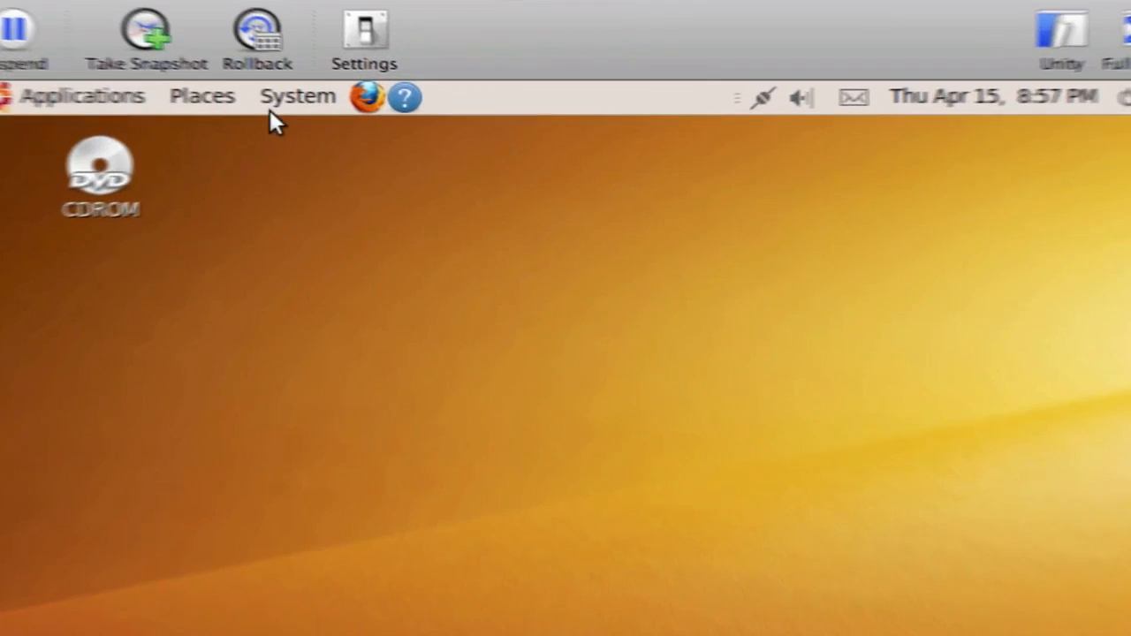
Set the Ubuntu display resolution to 1440 x 900 in Display Preferences and keep it.
{"action": "left_click", "coordinate": [393, 110]}
{"action": "mouse_move", "coordinate": [345, 151]}
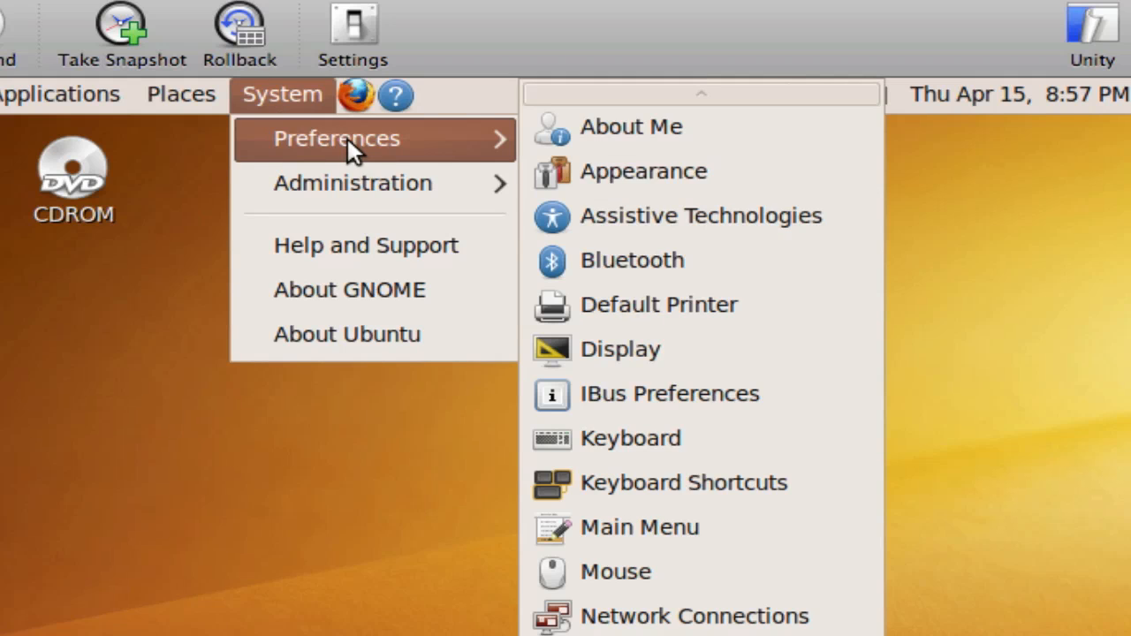
{"action": "left_click", "coordinate": [680, 345]}
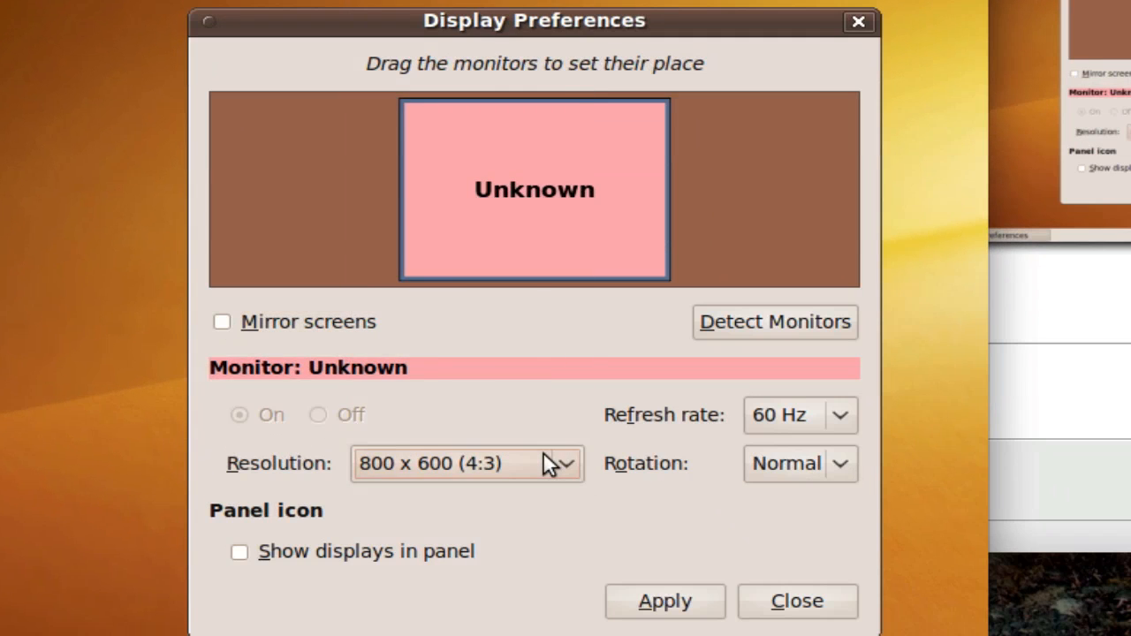
{"action": "left_click", "coordinate": [543, 452]}
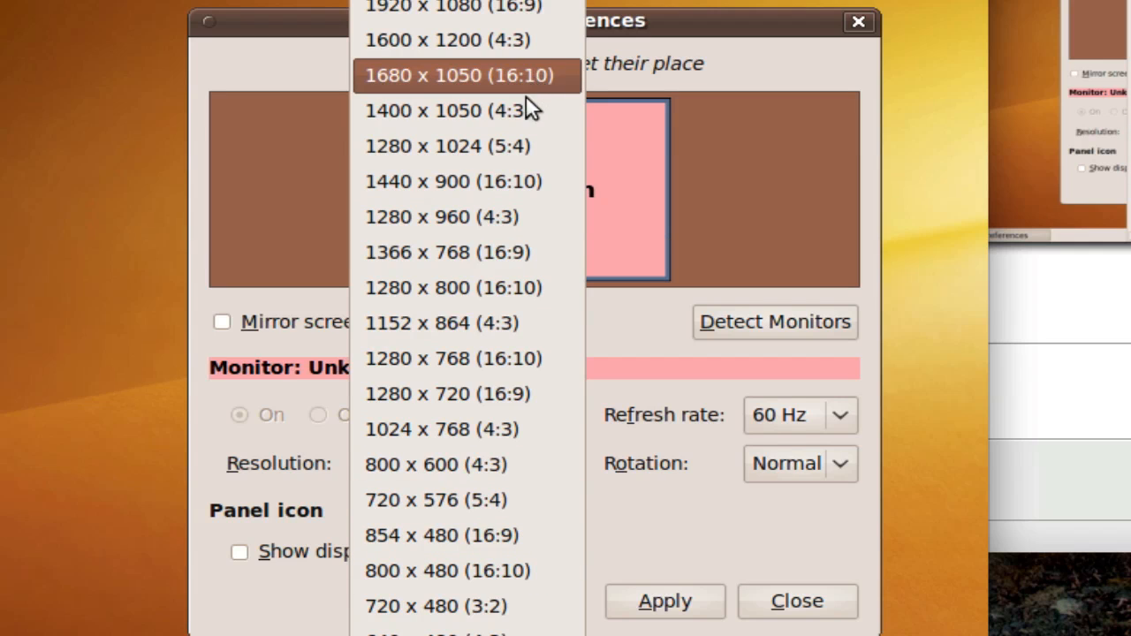
{"action": "left_click", "coordinate": [499, 182]}
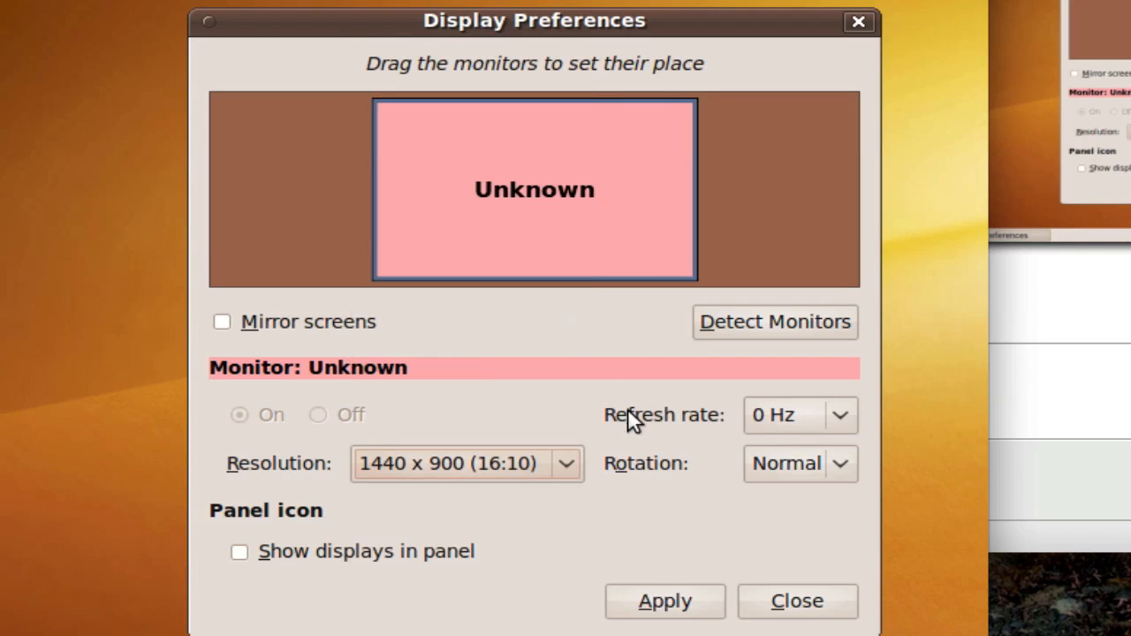
{"action": "left_click", "coordinate": [665, 602]}
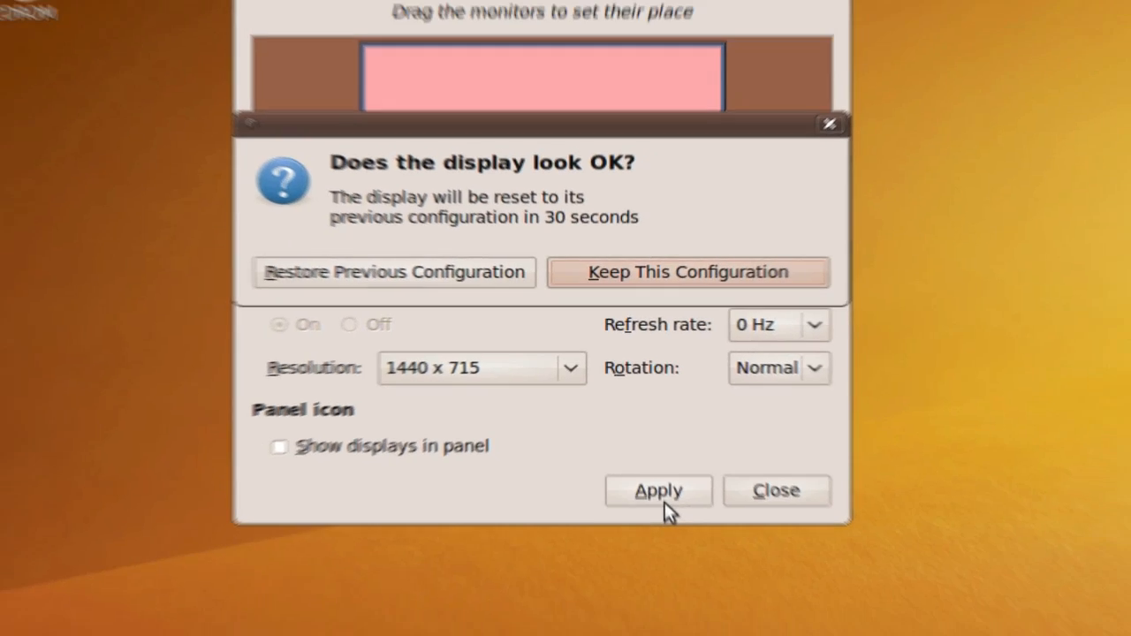
{"action": "left_click", "coordinate": [689, 271]}
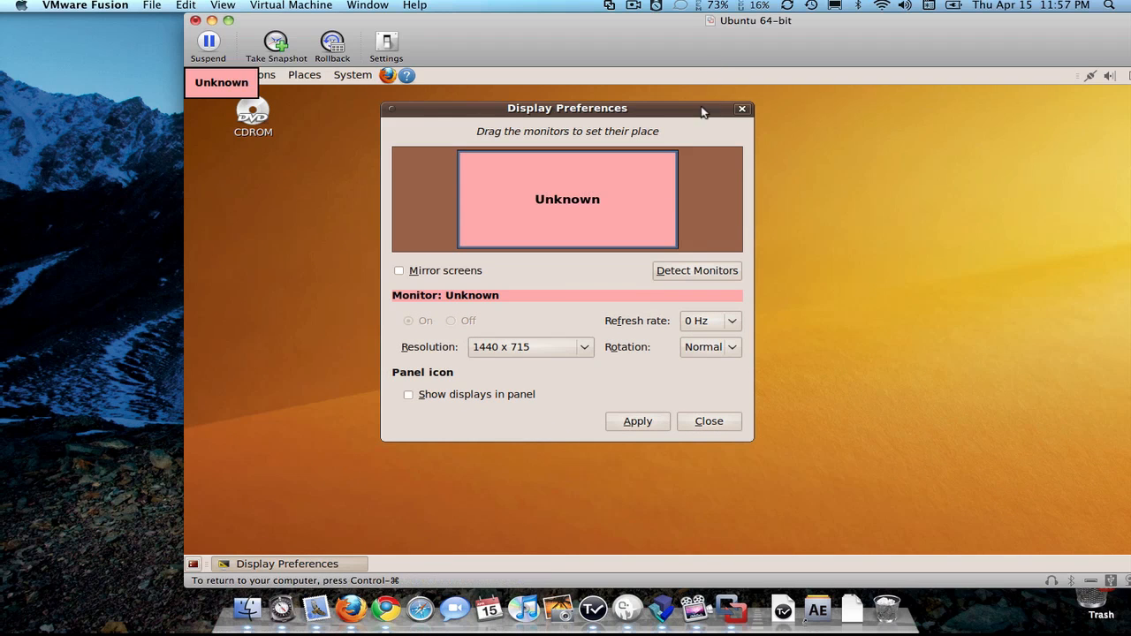
{"action": "left_click", "coordinate": [743, 108]}
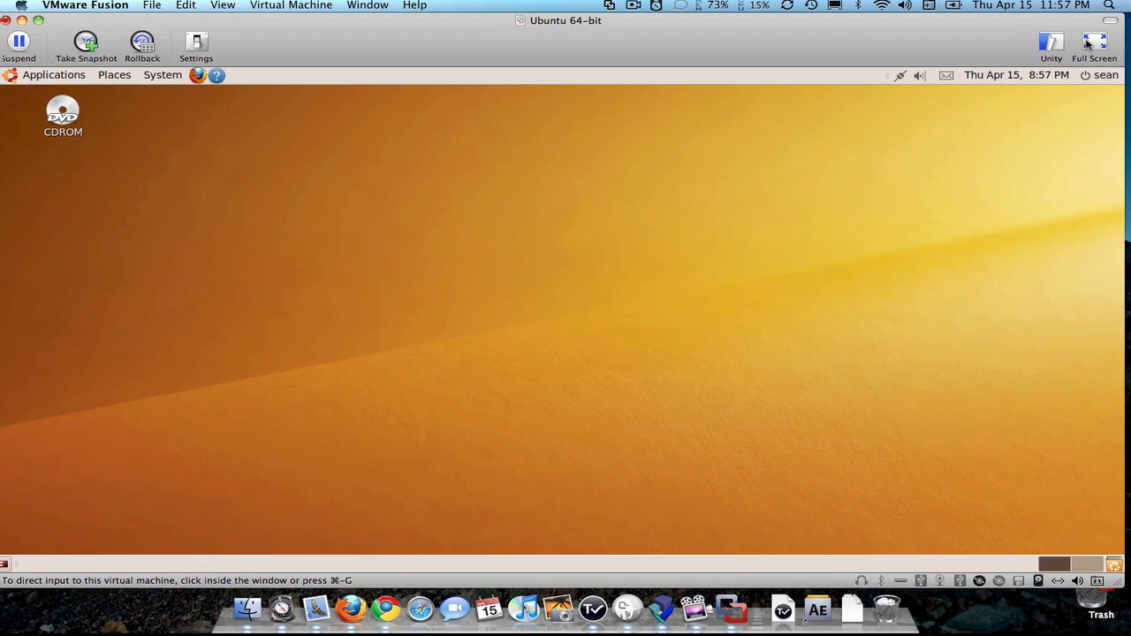
Switch the Ubuntu VM to full-screen view from the Fusion toolbar.
{"action": "left_click", "coordinate": [1090, 44]}
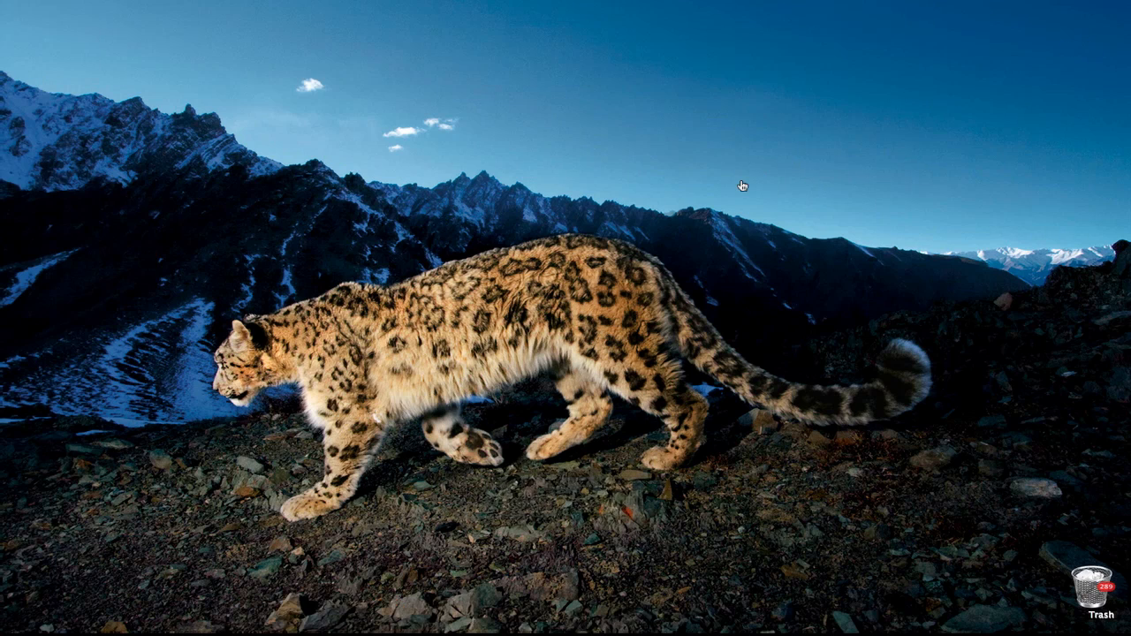